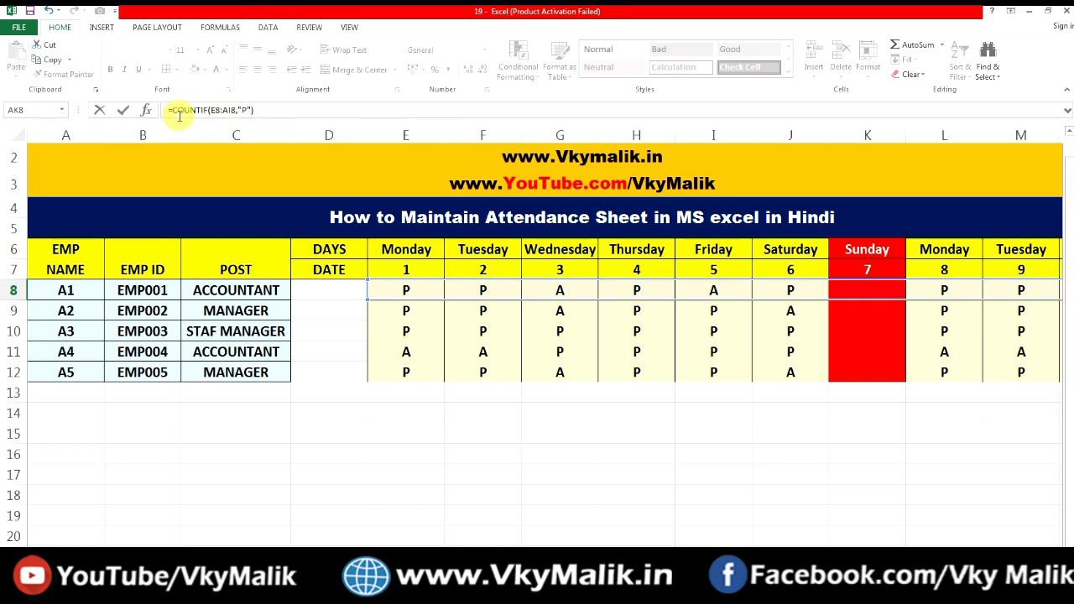
Complete the Total Presence formula in AK8 as =COUNTIF(E8:AI8,"P")
click(223, 112)
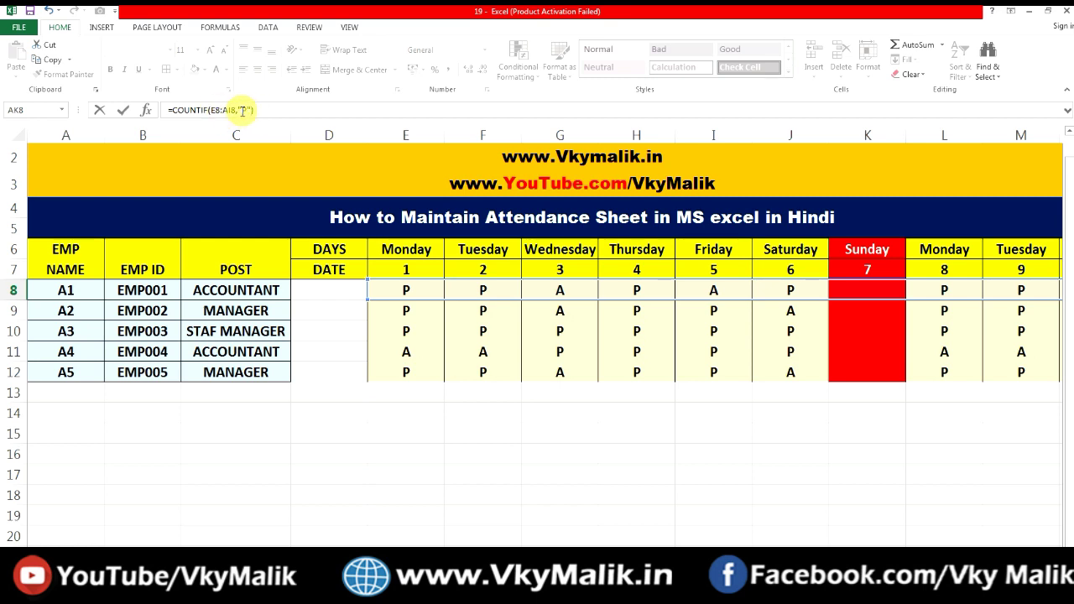
text(P)
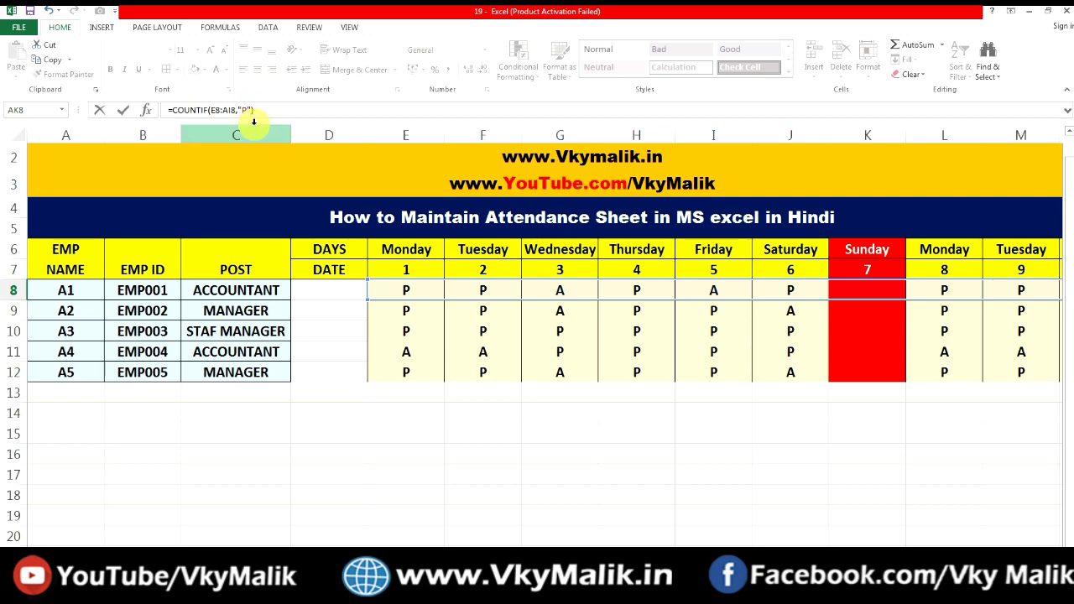
key(Return)
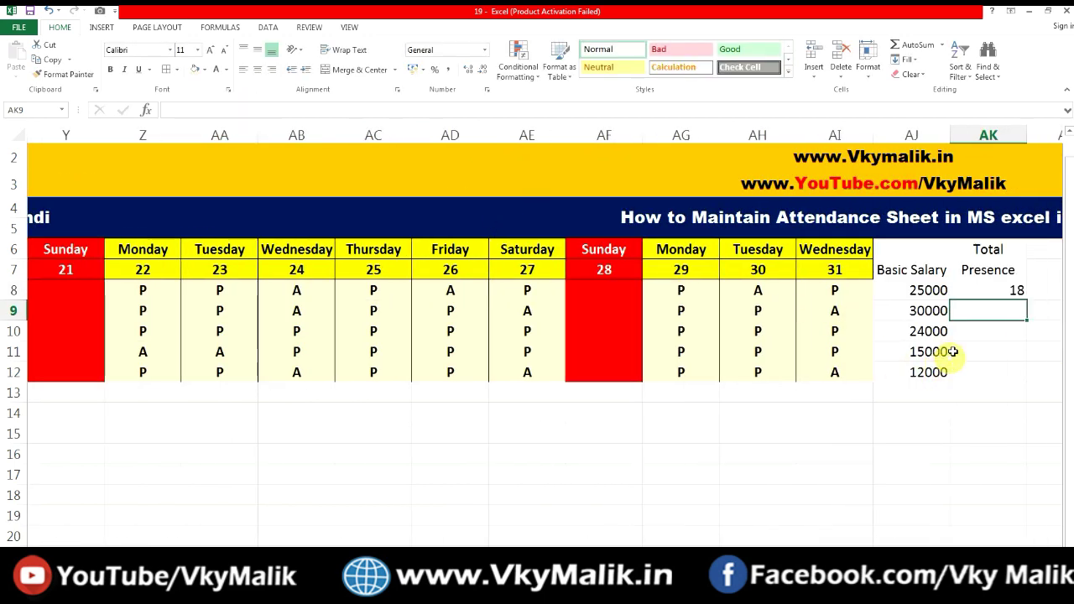
Fill the Total Presence formula from AK8 down to AK12 for the remaining employees
click(988, 338)
scroll(988, 336, right, 5)
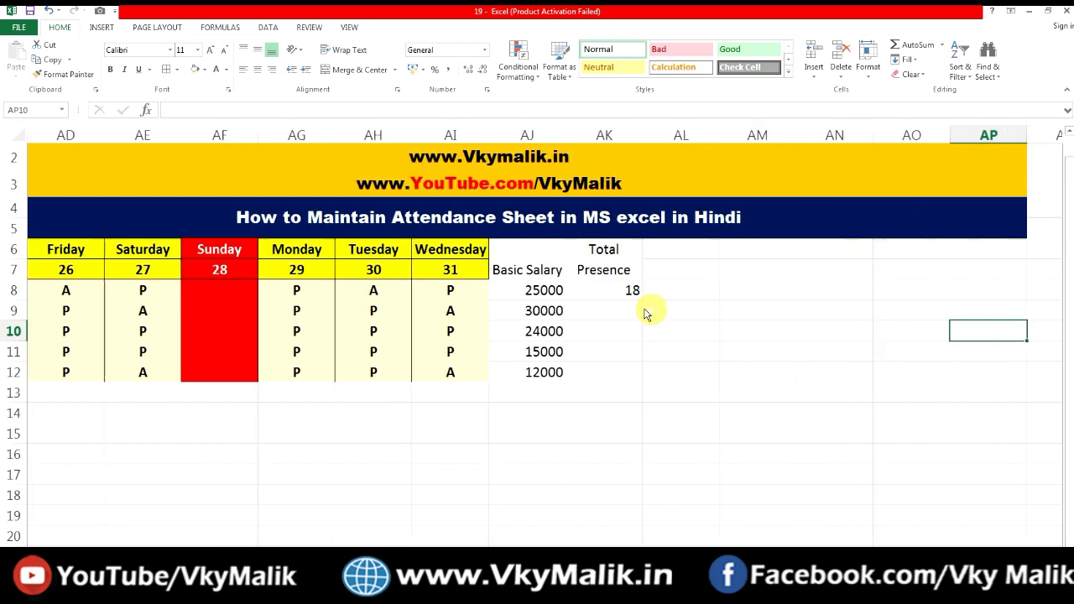
click(612, 290)
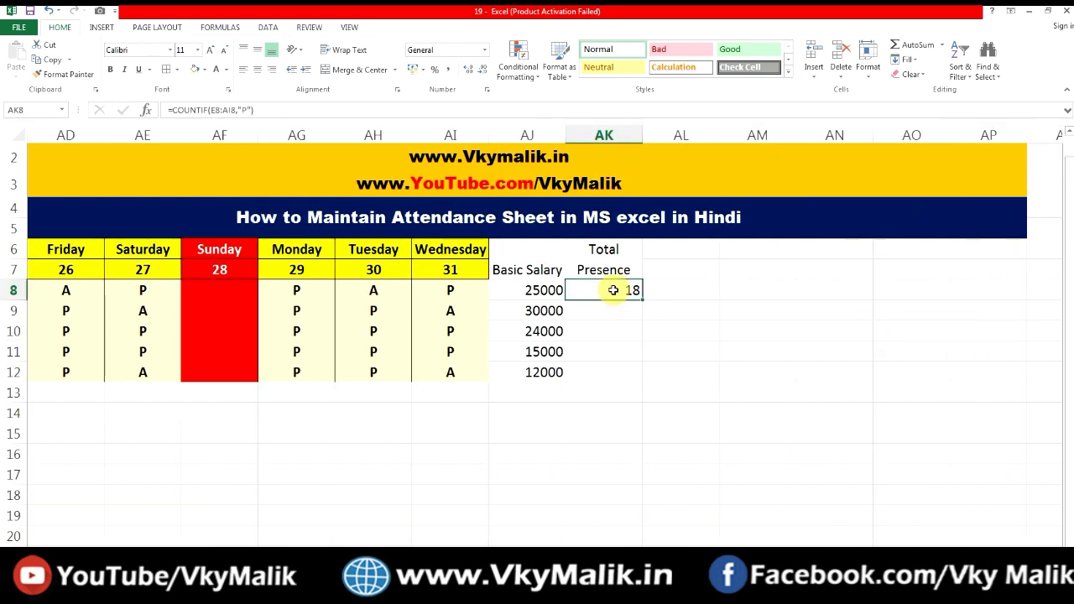
double_click(642, 299)
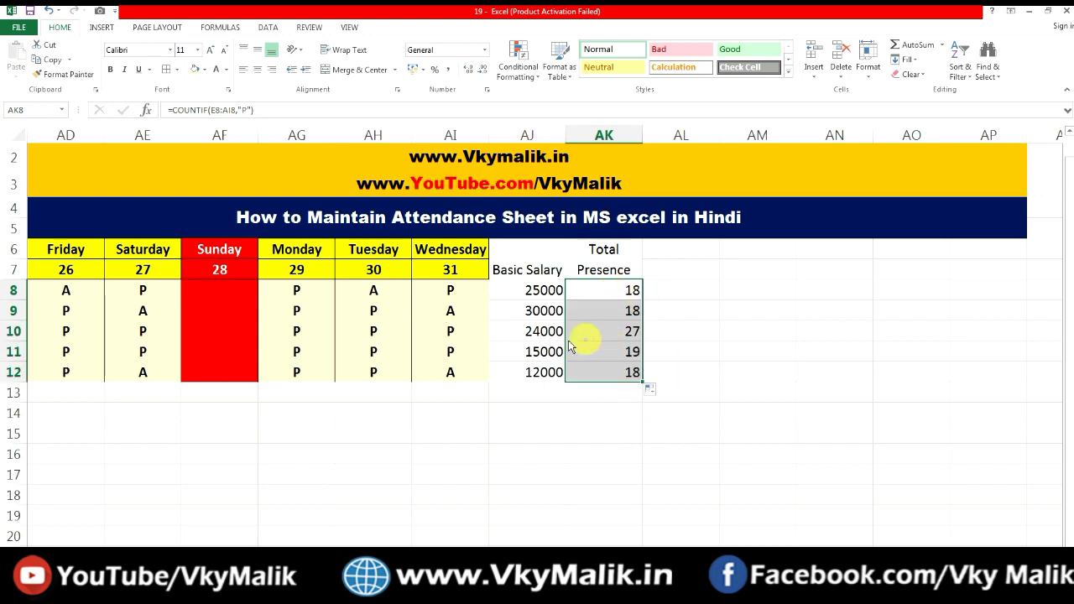
Change employee A3's attendance on day 31 (AI10) to A and check the Total Presence in AK10
click(459, 340)
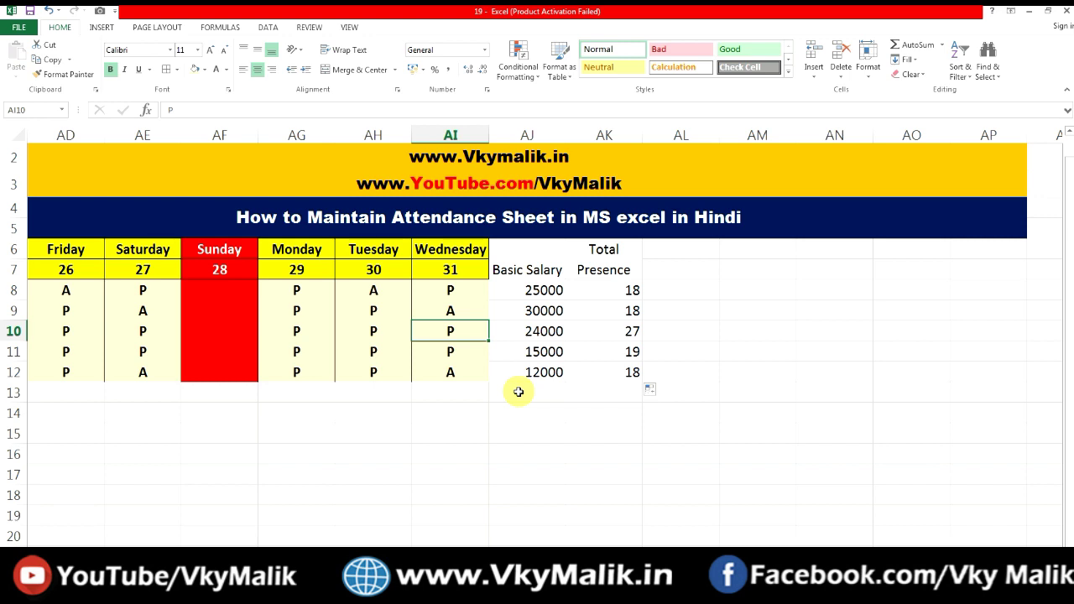
text(aa)
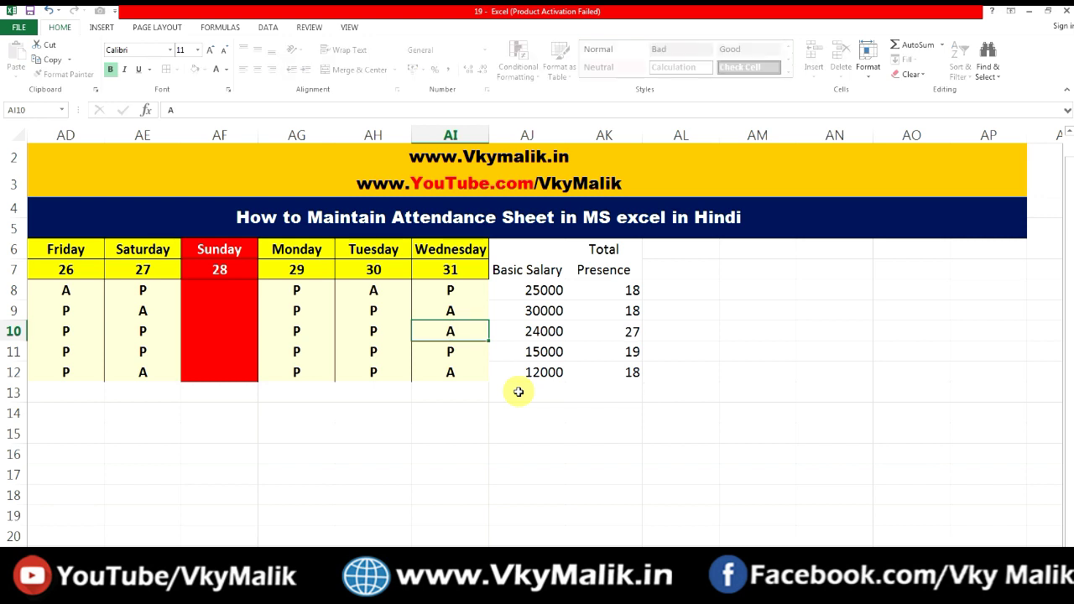
key(Return)
click(627, 335)
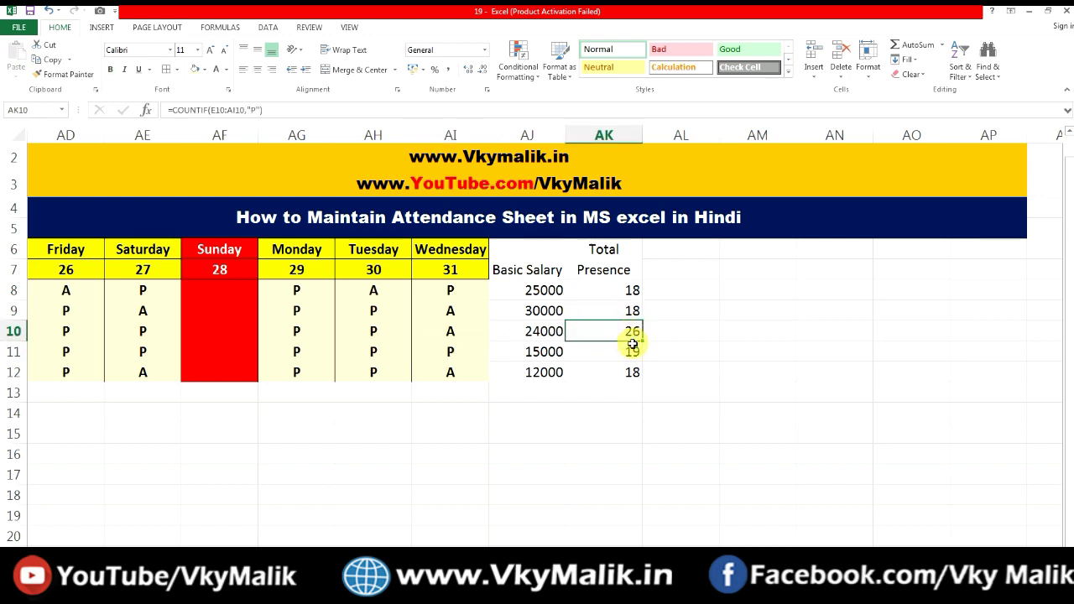
Merge and center AL6:AL7 and enter the two-line header "Total Absence" in it
click(670, 245)
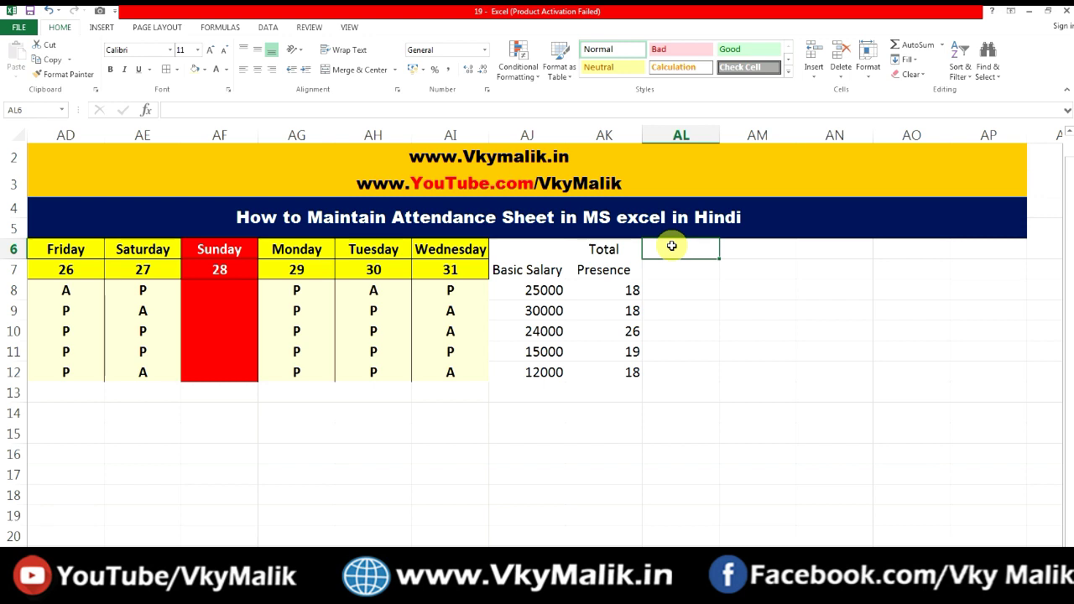
key(shift+Down)
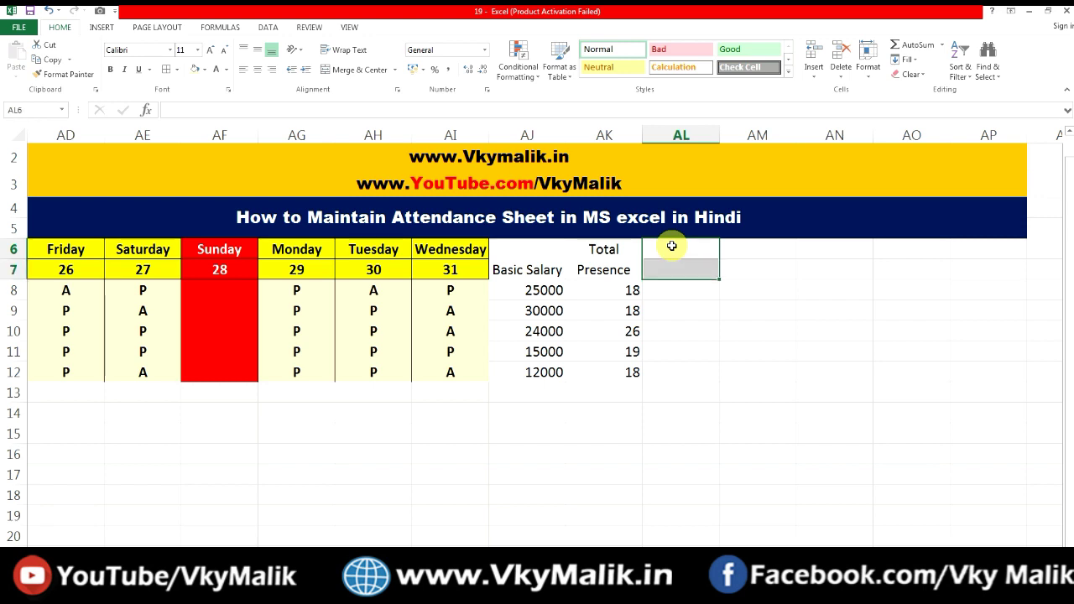
key(alt+h)
key(m)
key(c)
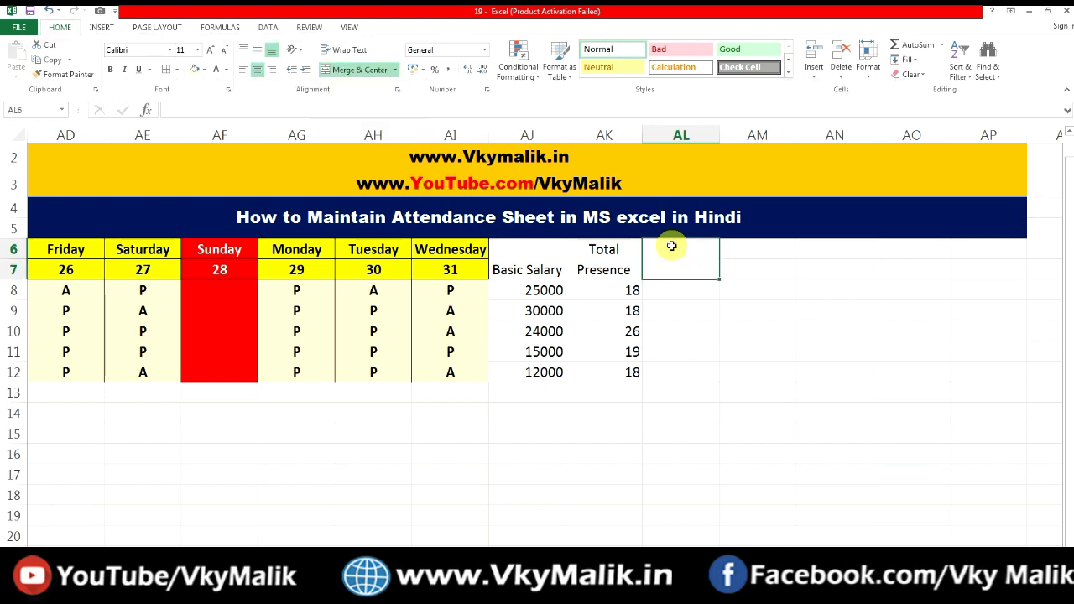
text(Total)
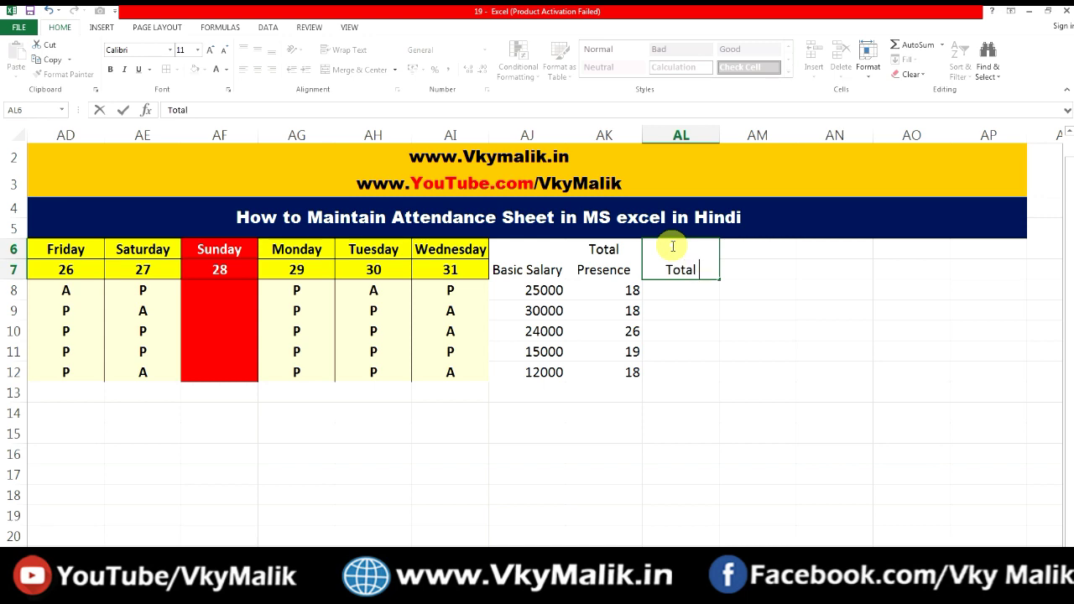
key(Return)
text(Absence)
key(Return)
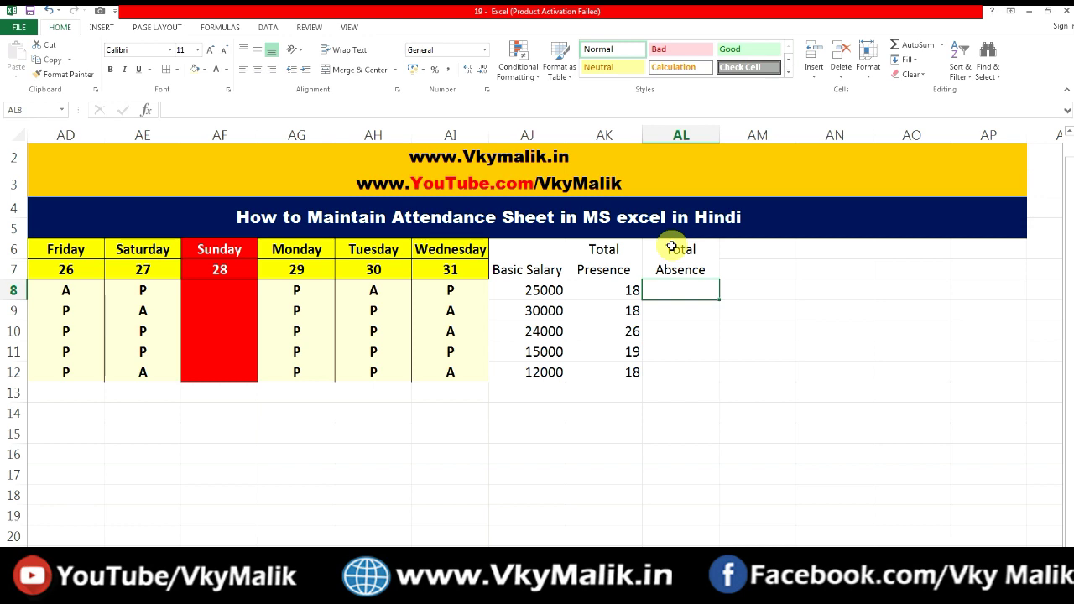
Enter =COUNTIF(E8:AI8,"A") in AL8 to count the first employee's absences over the 31 days
text(=couni)
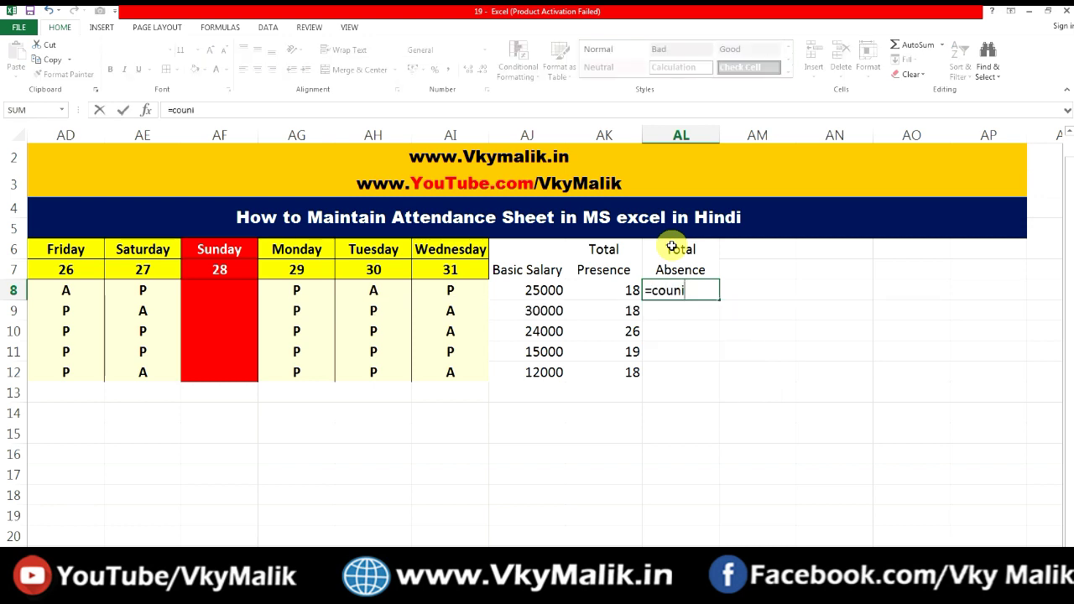
key(BackSpace)
text(tif)
key(Tab)
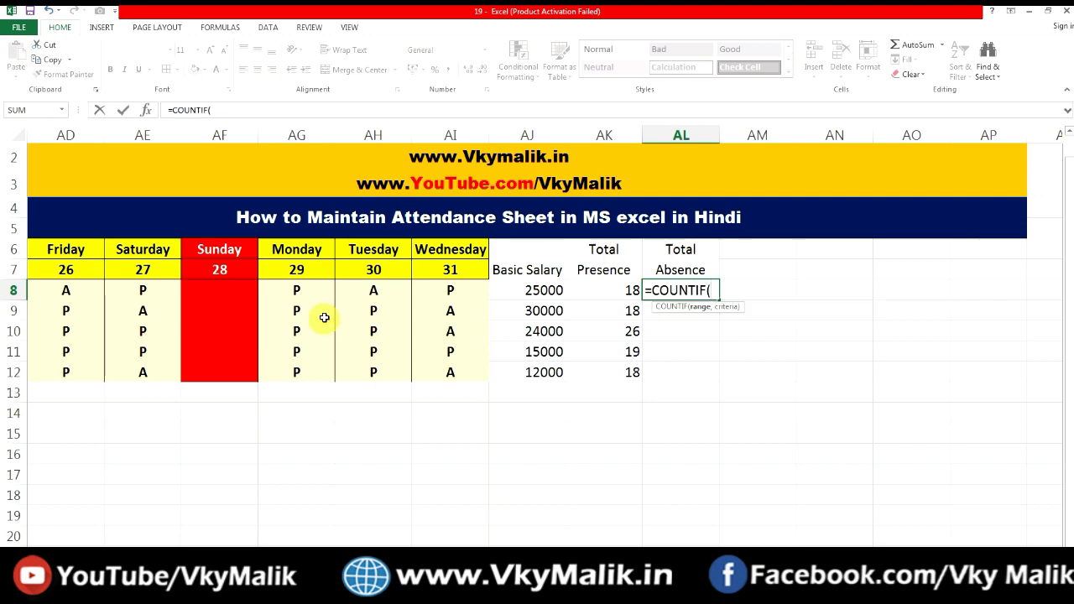
click(461, 288)
key(shift+Left)
key(shift+Left)
key(shift+Left)
key(shift+Left)
key(shift+Left)
key(shift+Left)
key(shift+Left)
key(shift+Left)
key(shift+Left)
key(shift+Left)
key(shift+Left)
key(shift+Left)
key(shift+Left)
key(shift+Left)
key(shift+Left)
key(shift+Left)
key(shift+Left)
key(shift+Left)
key(shift+Left)
key(shift+Left)
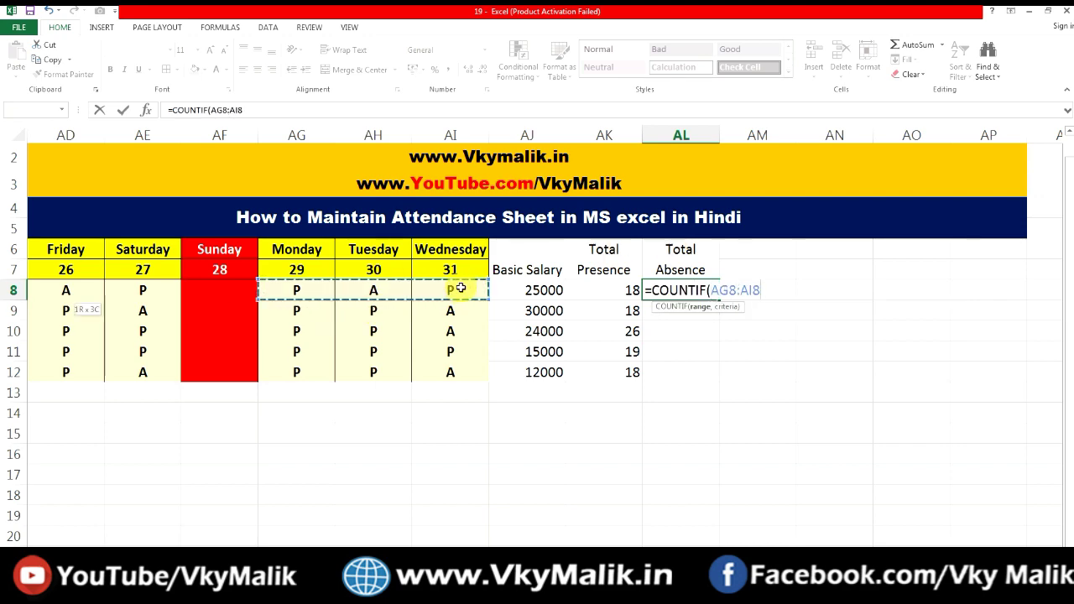
key(shift+Left)
key(shift+Left)
key(shift+Left)
key(shift+Left)
key(shift+Left)
key(shift+Left)
key(shift+Left)
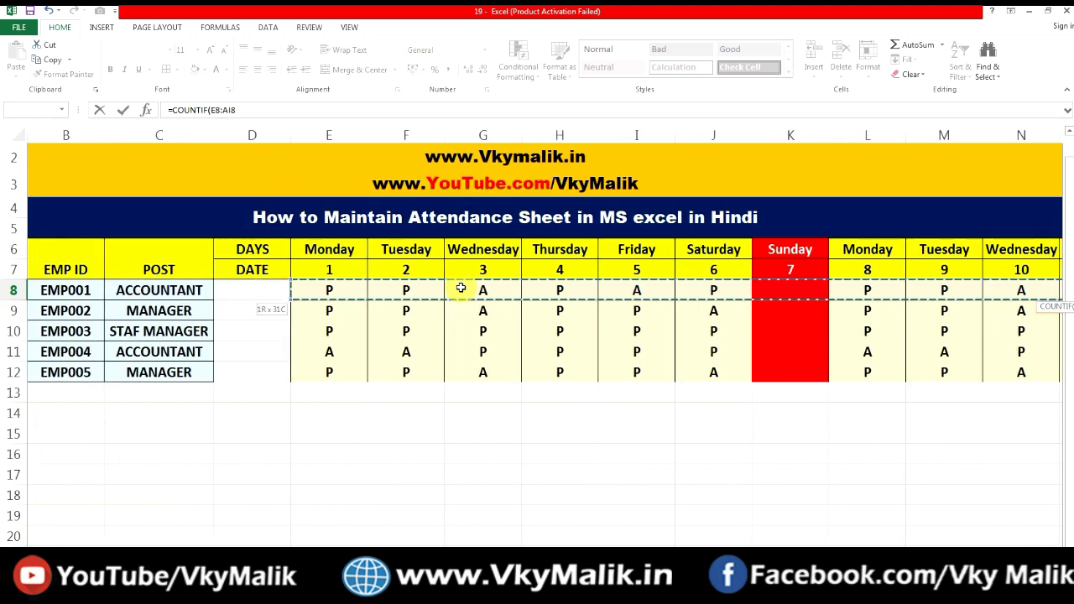
text(,"A)
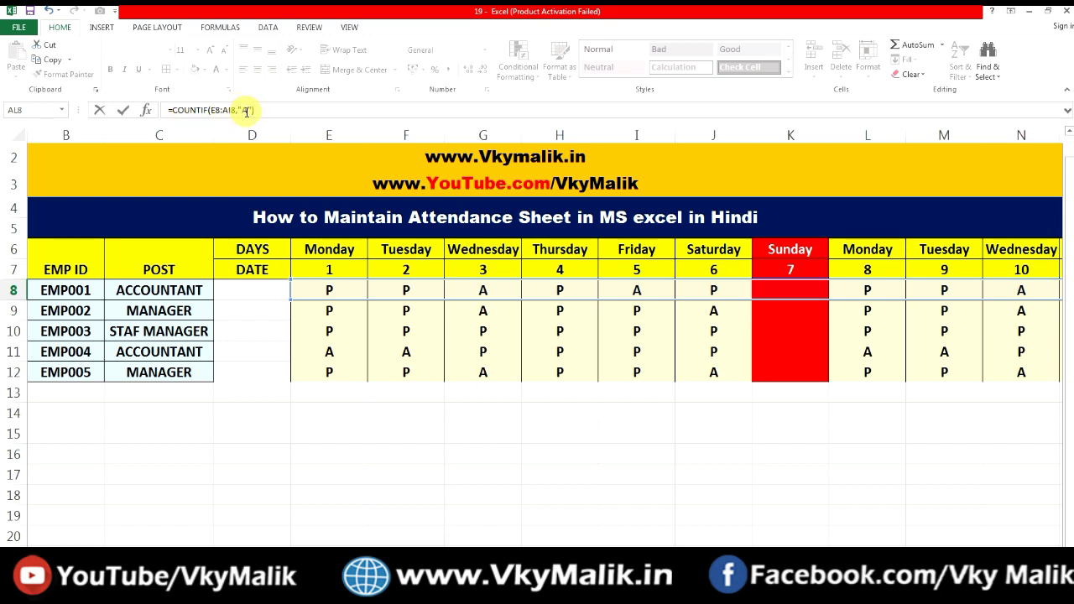
key(Return)
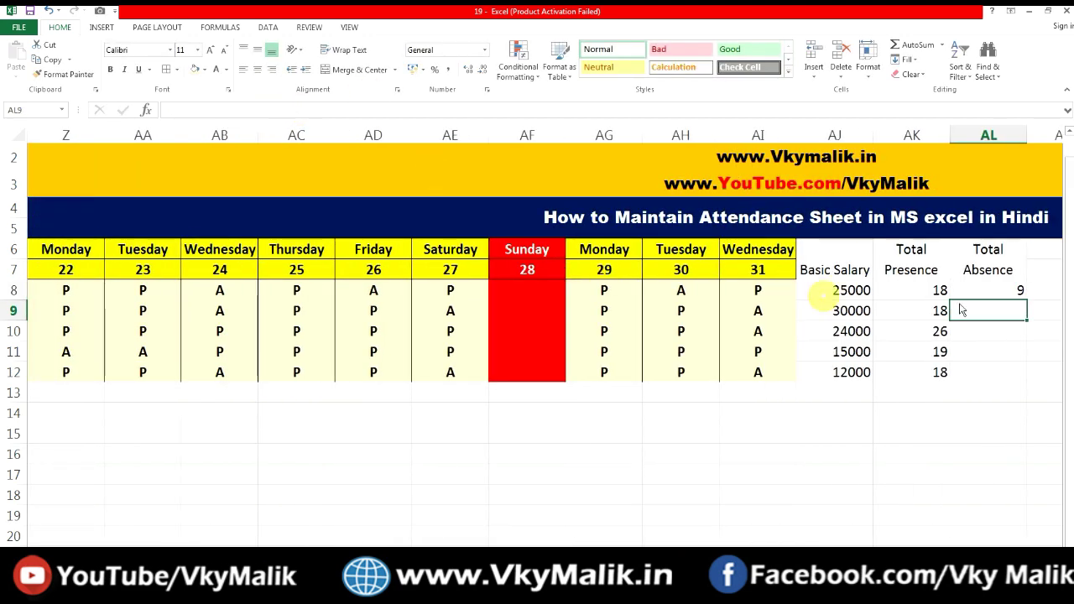
Fill the Total Absence formula from AL8 down to AL12
key(Right)
key(Right)
key(Right)
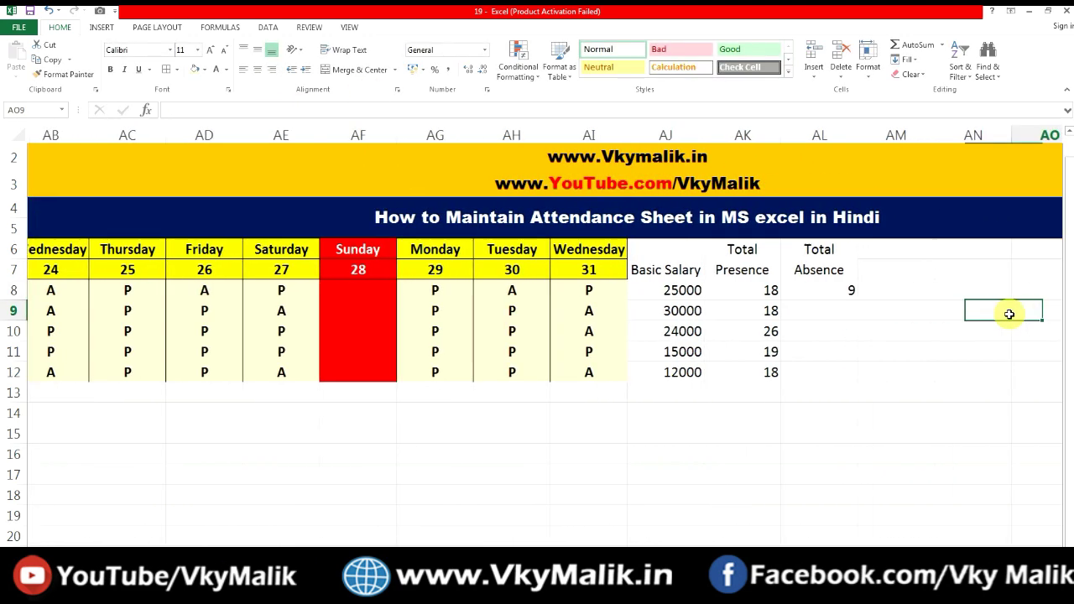
click(786, 290)
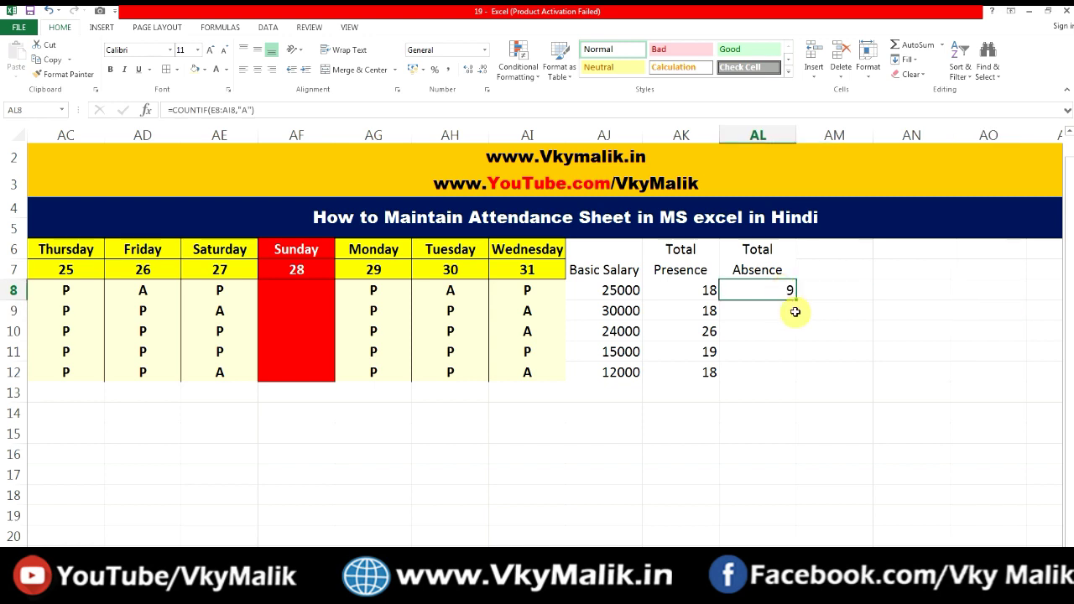
double_click(797, 299)
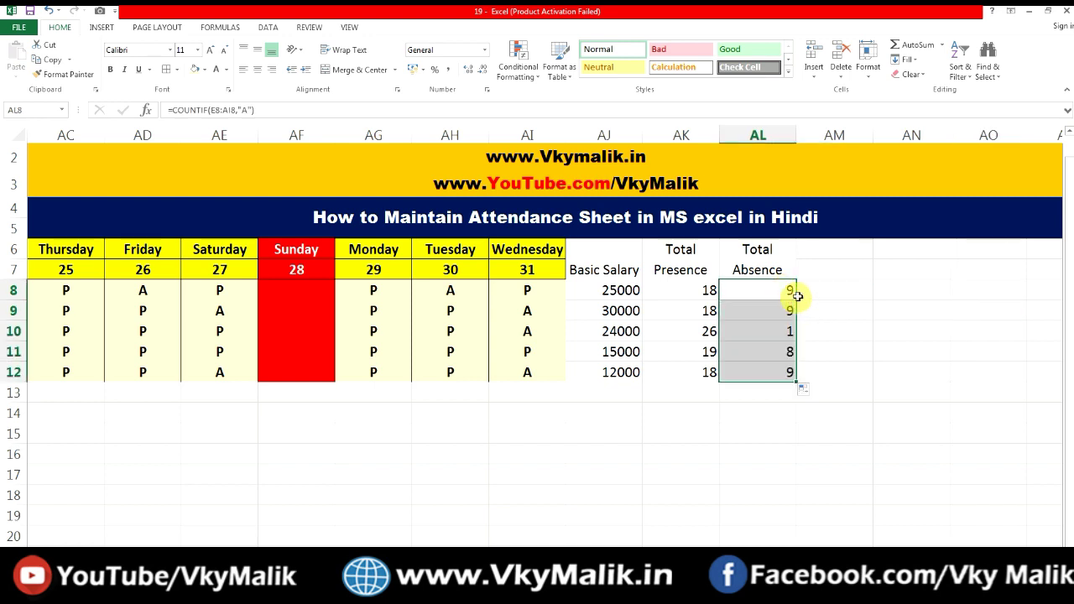
Mark employee A3 absent (A) on day 27 in AE10 and check the row's absence and presence totals
click(759, 331)
click(244, 336)
text(a)
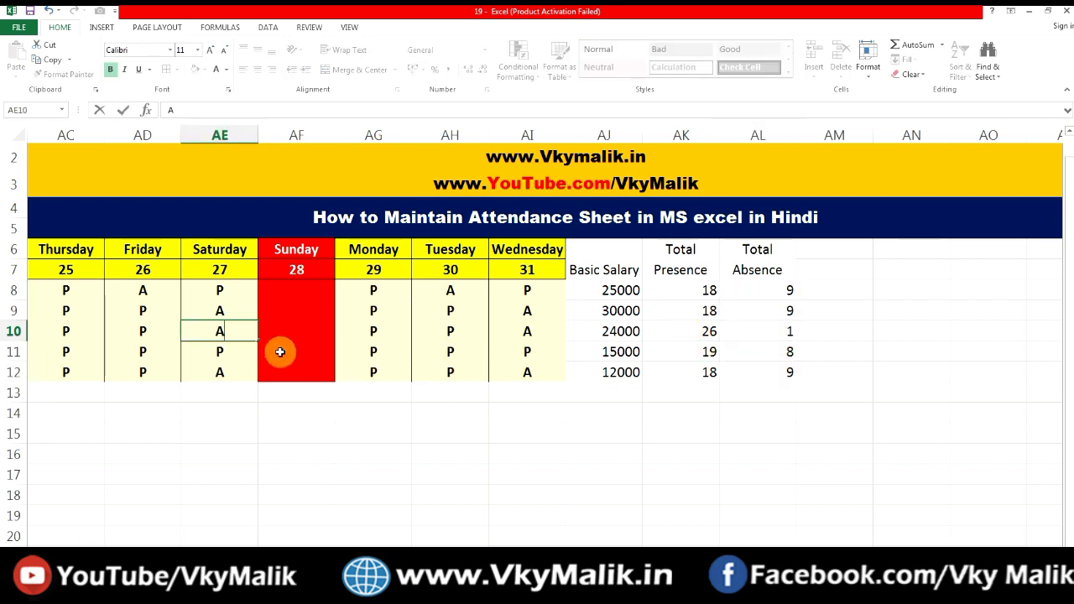
key(Return)
click(787, 333)
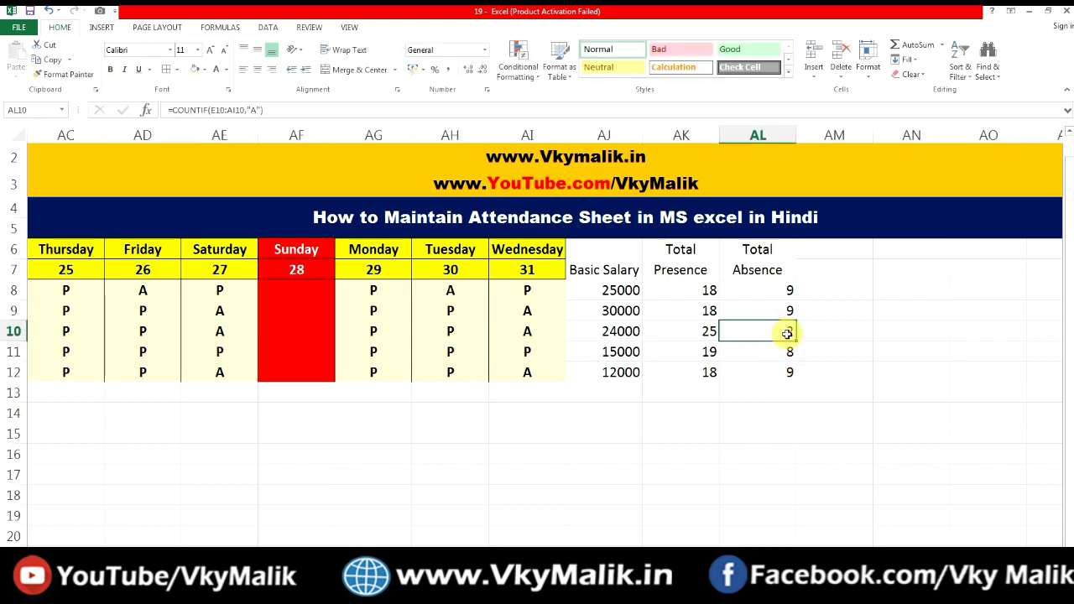
click(699, 335)
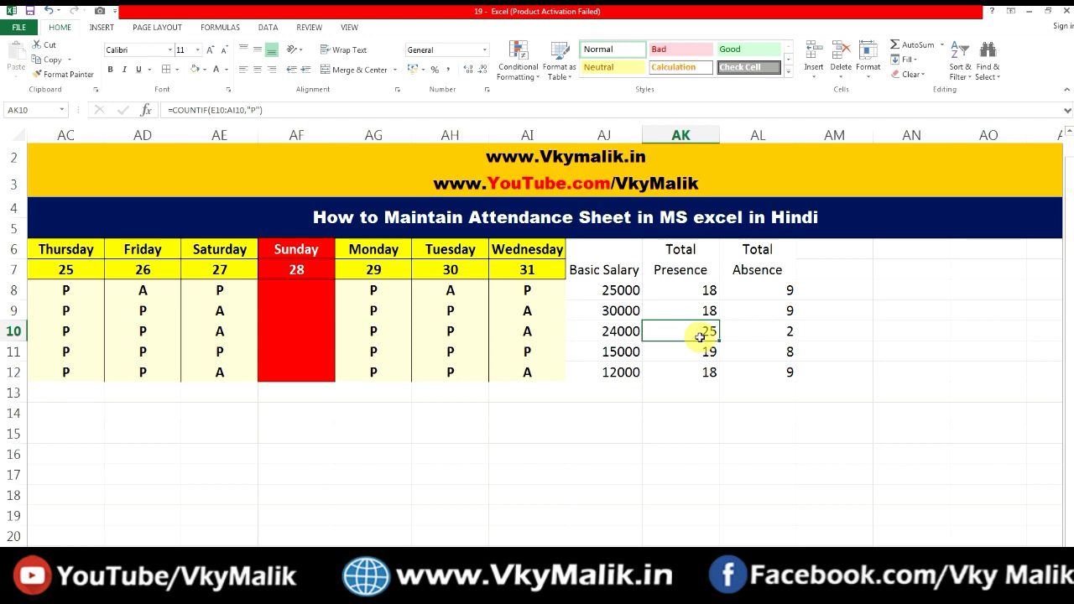
Merge and center AM6:AM7 and enter the two-line header "Per Day Income" in it
click(830, 249)
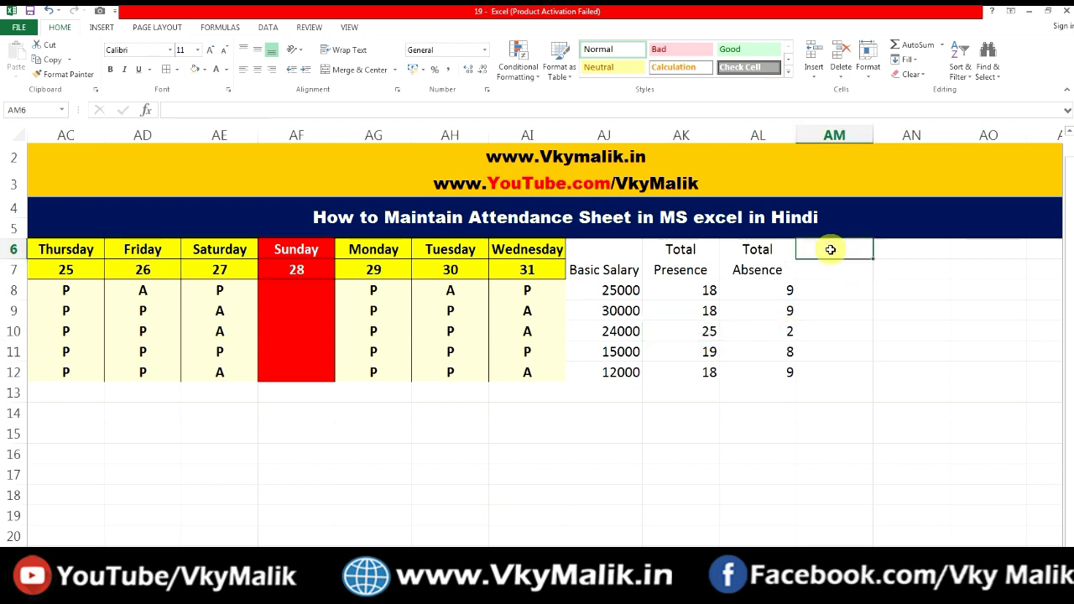
key(shift+Down)
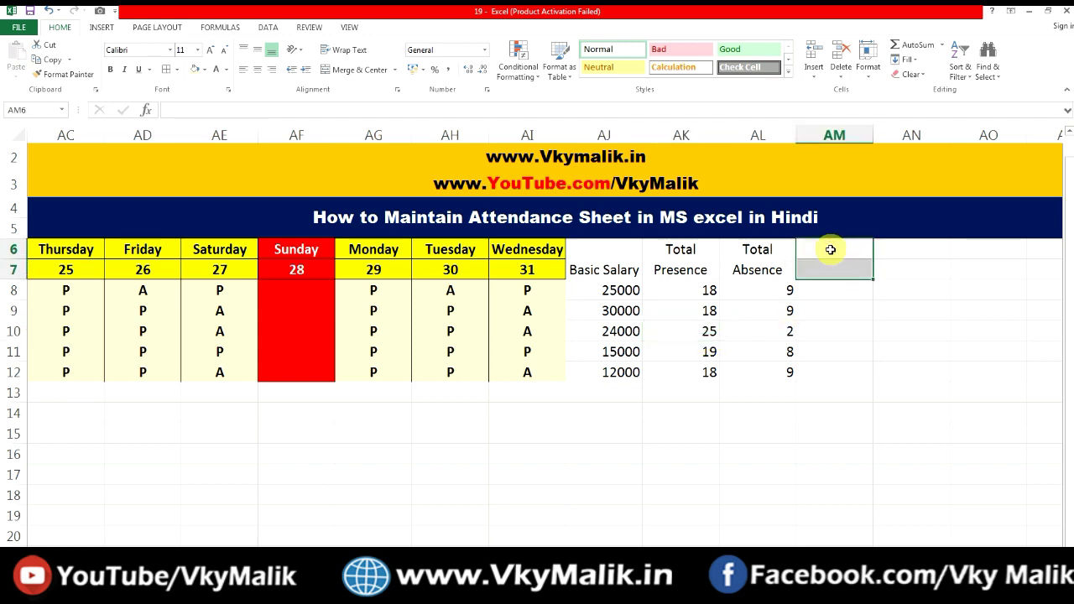
key(alt+h)
text(mcPer Day)
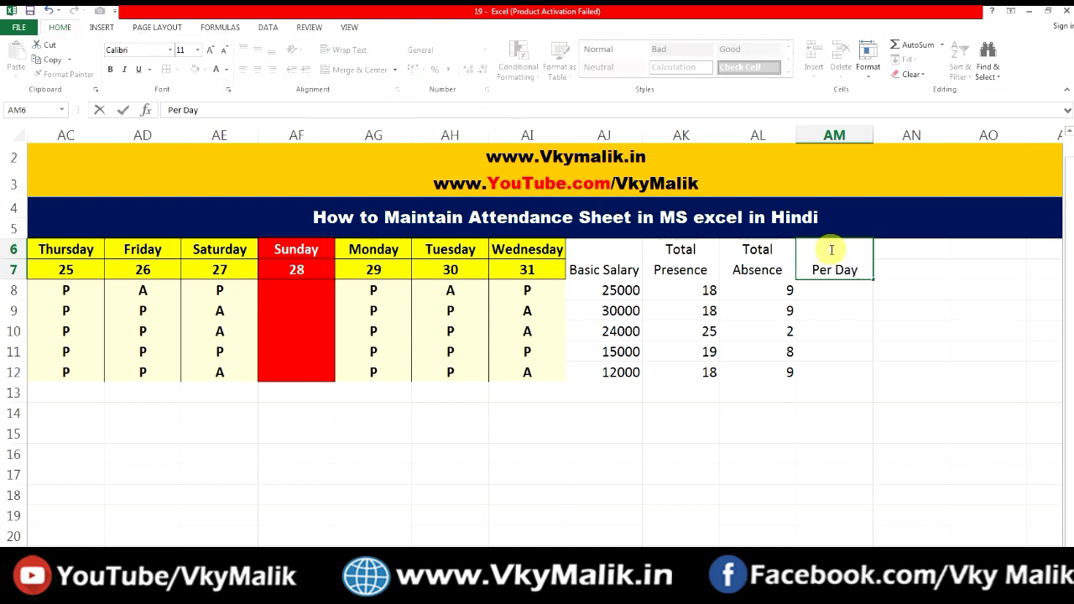
key(Return)
text(come)
key(Return)
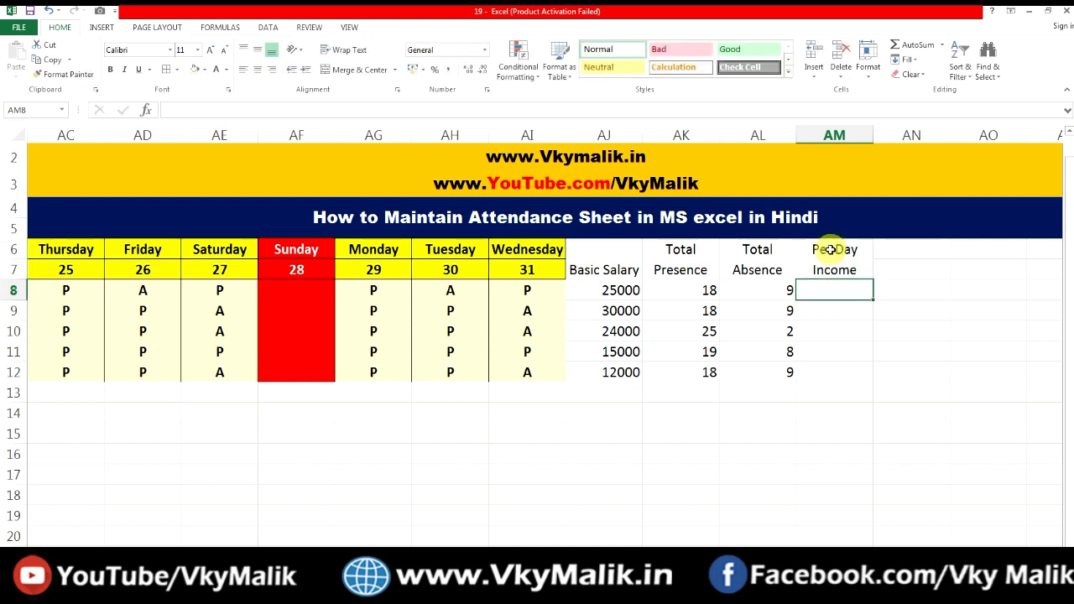
Calculate the per day income in AM8 with =AJ8/31 and fill the formula down to AM12
text(=)
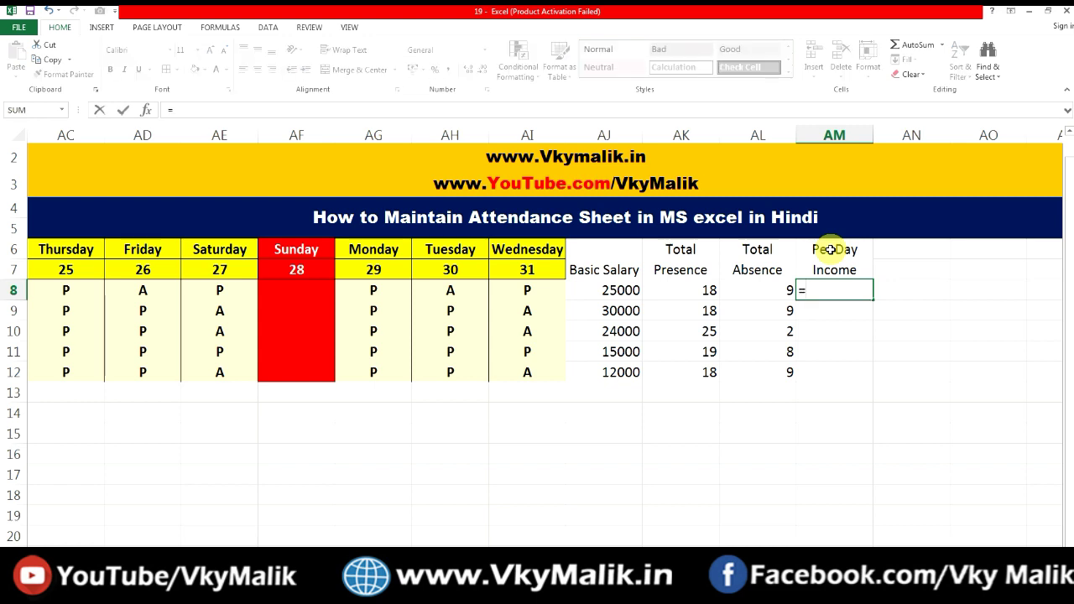
click(619, 291)
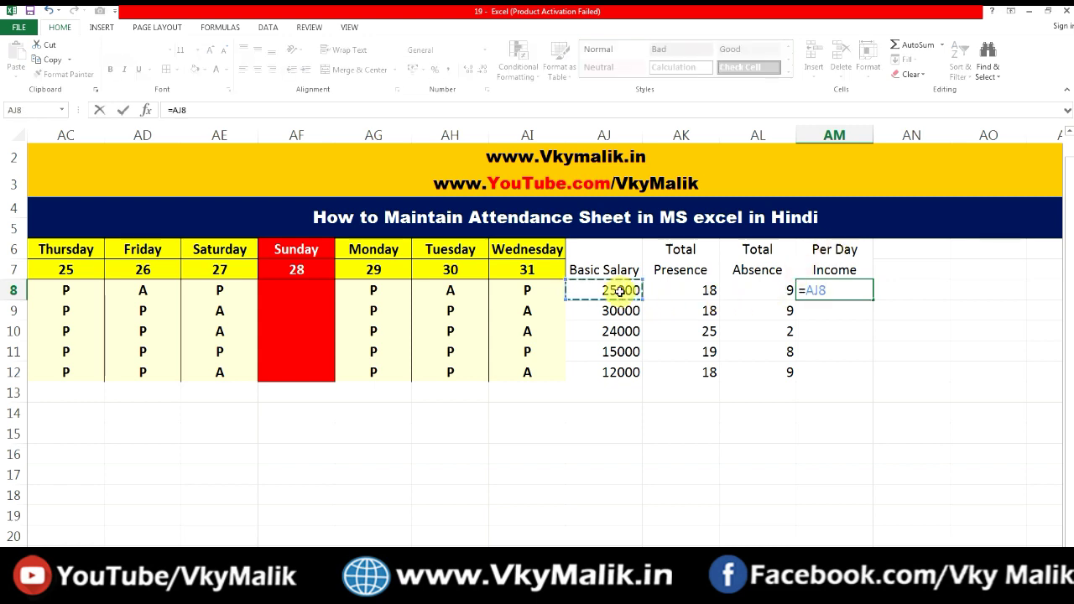
text(/31)
key(ctrl+Return)
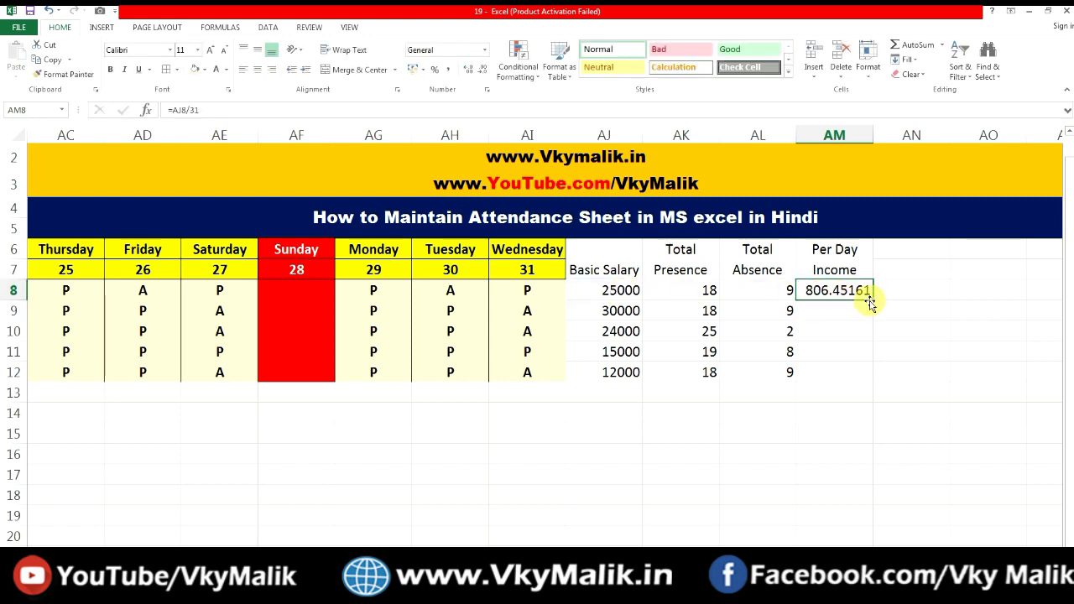
double_click(874, 299)
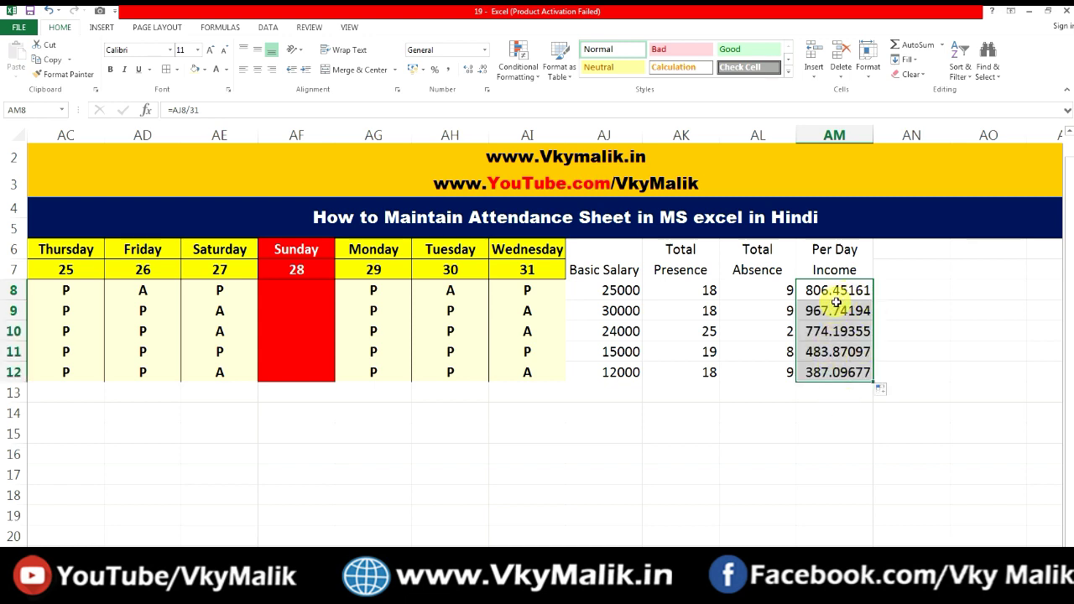
Reduce the Per Day Income values in AM8:AM12 to zero decimal places
click(484, 69)
click(483, 69)
click(485, 68)
click(485, 69)
click(485, 69)
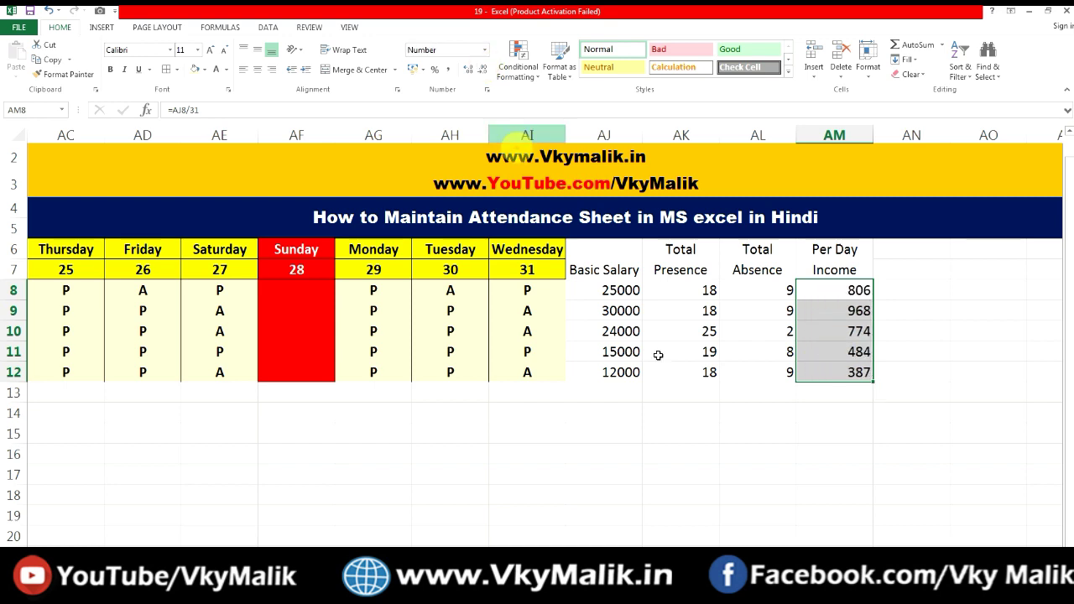
Merge and center AN6:AN7 and enter the header "Total Days" in it
click(824, 474)
click(825, 496)
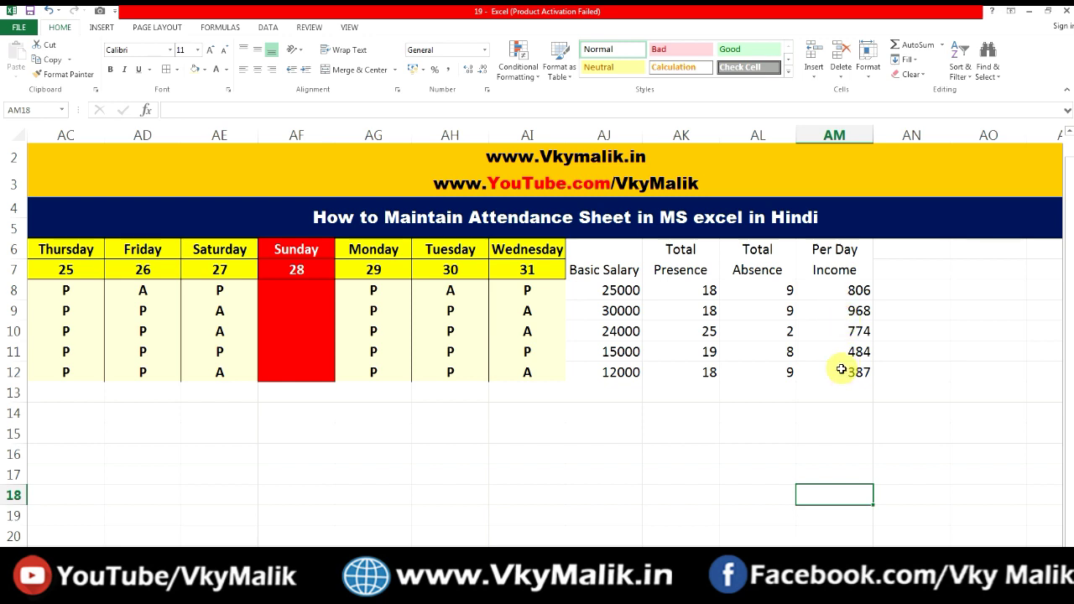
click(900, 247)
drag(900, 246, 902, 269)
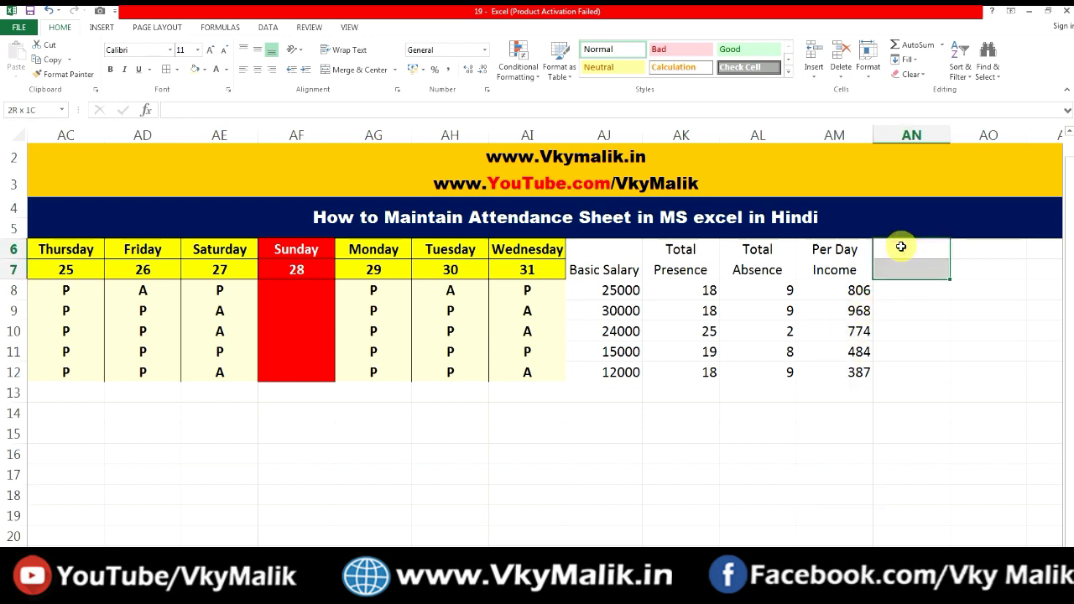
key(alt+h)
key(m)
key(c)
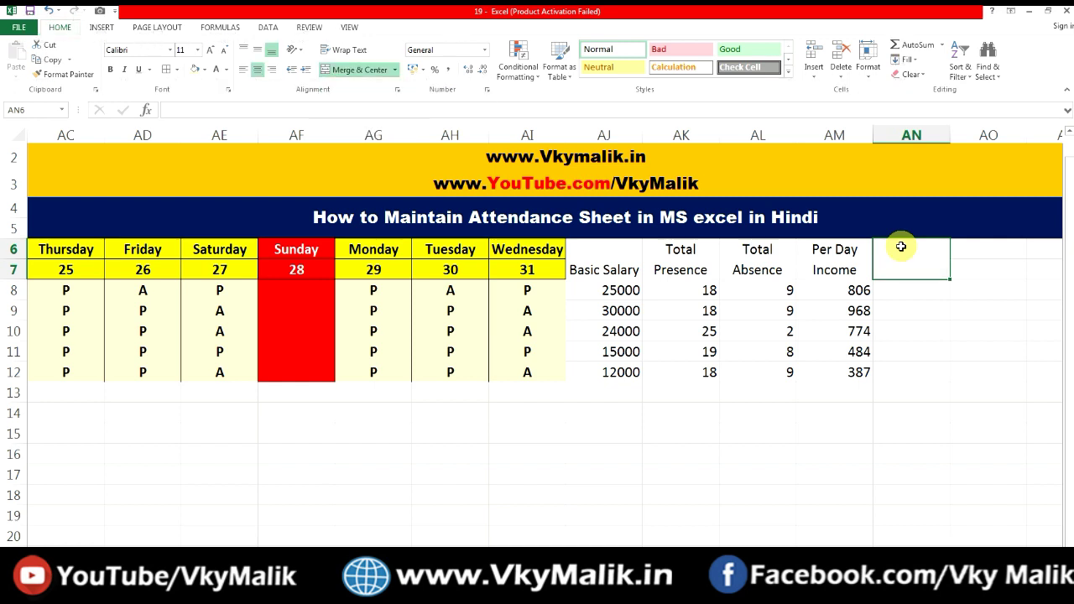
text(Total)
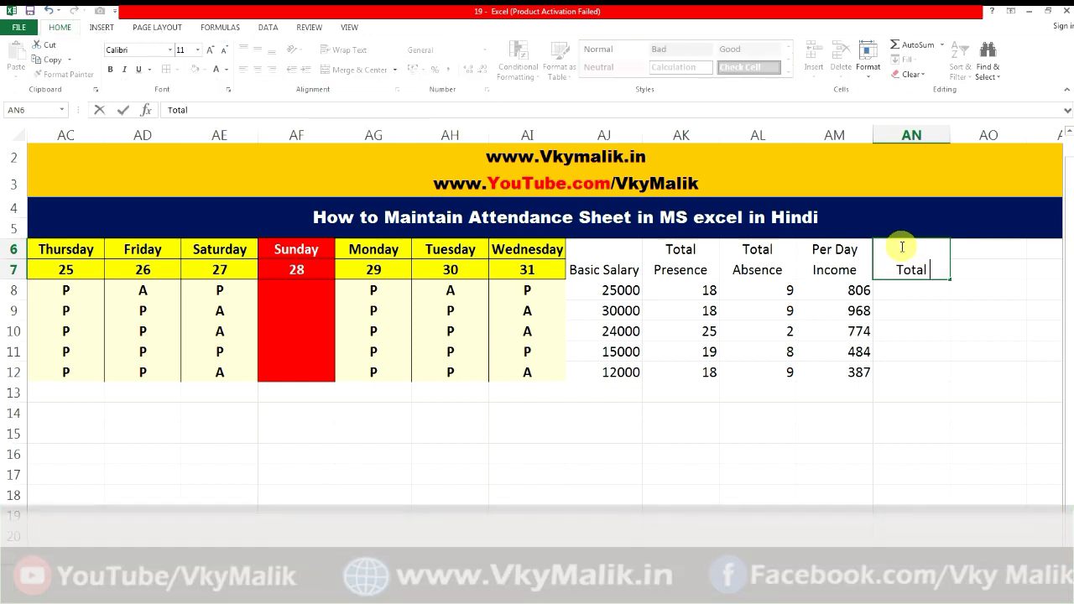
text( Days)
key(Return)
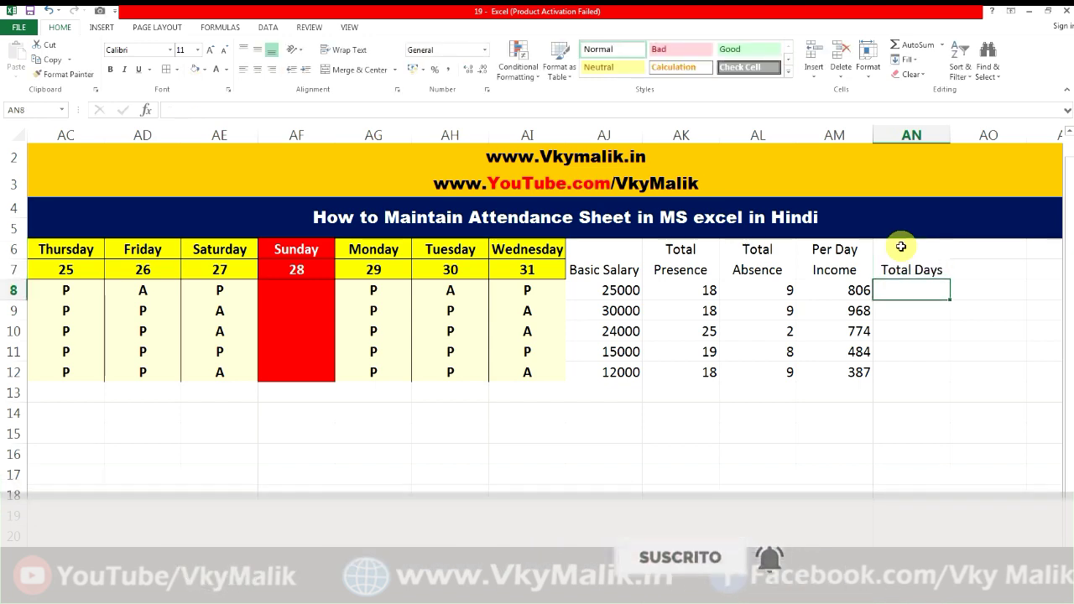
Calculate the total days in AN8 with =31-AL8 and fill the formula down to AN12
text(=3)
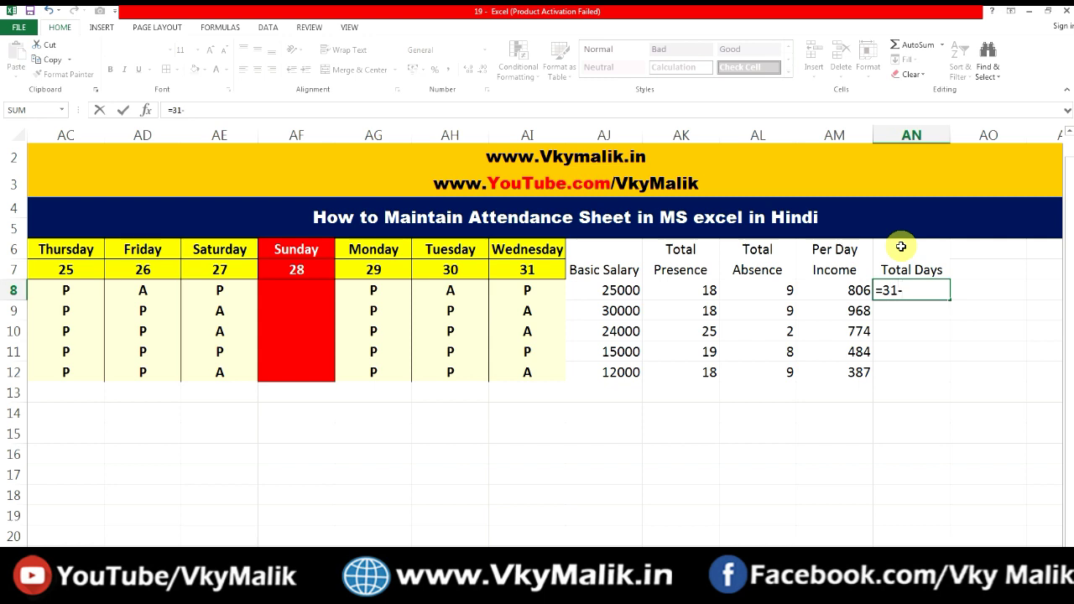
text(1-)
click(762, 289)
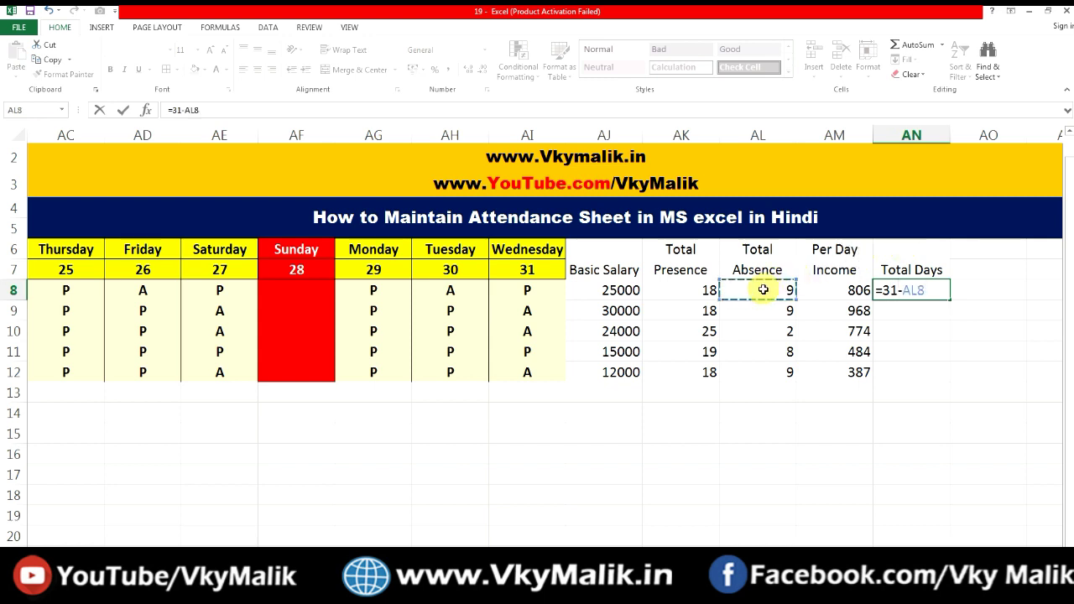
key(Return)
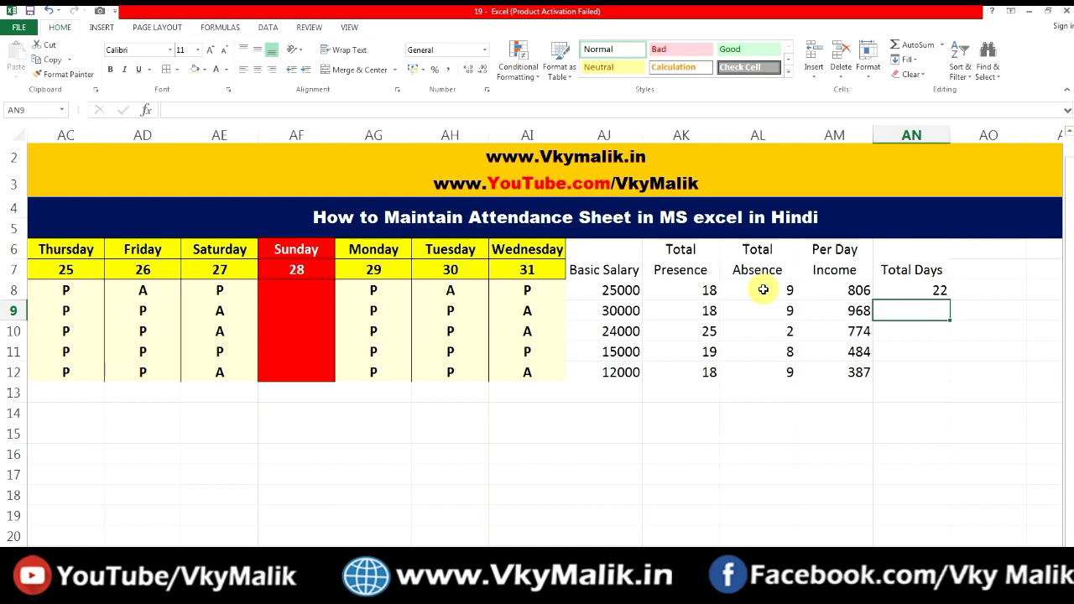
click(923, 290)
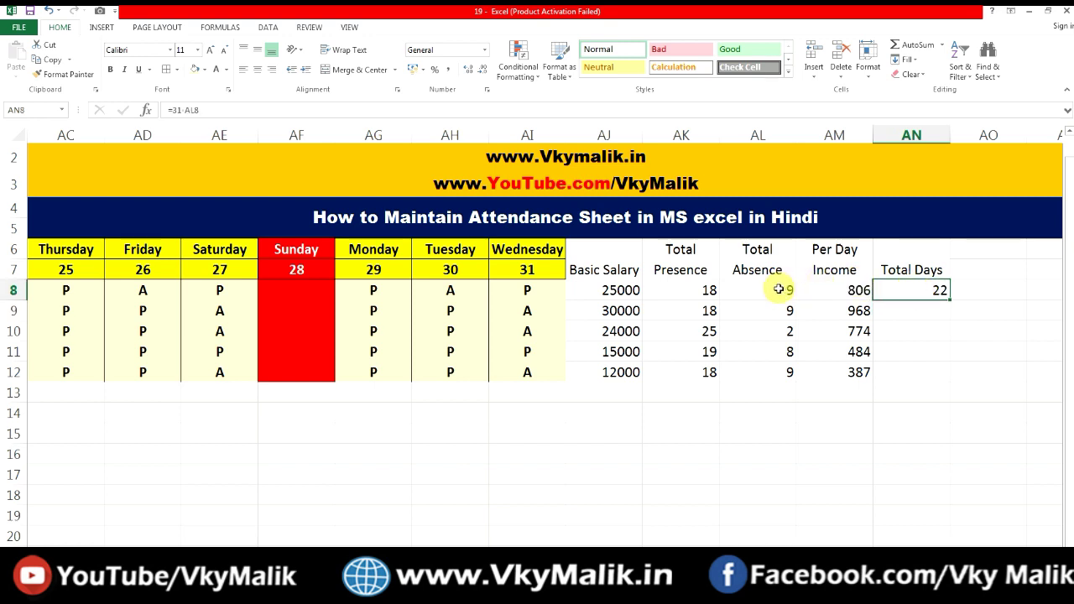
double_click(950, 300)
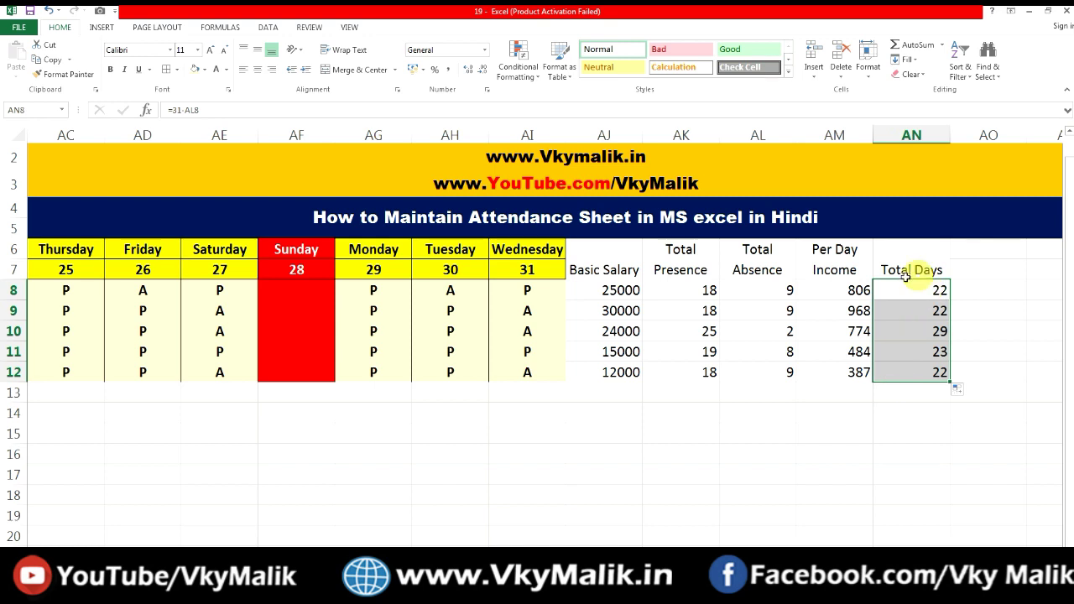
click(904, 392)
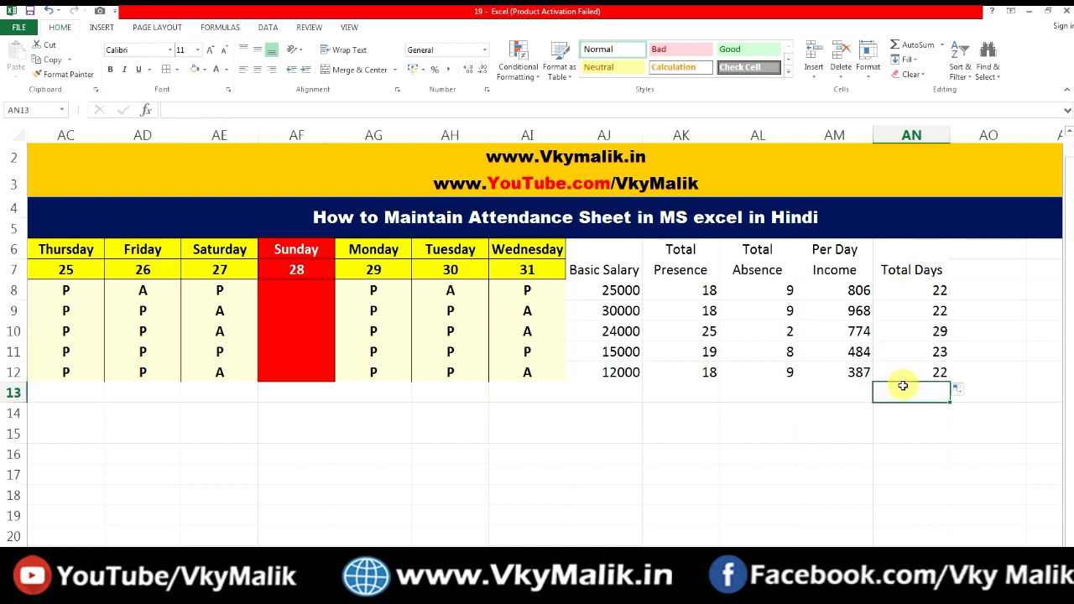
click(915, 306)
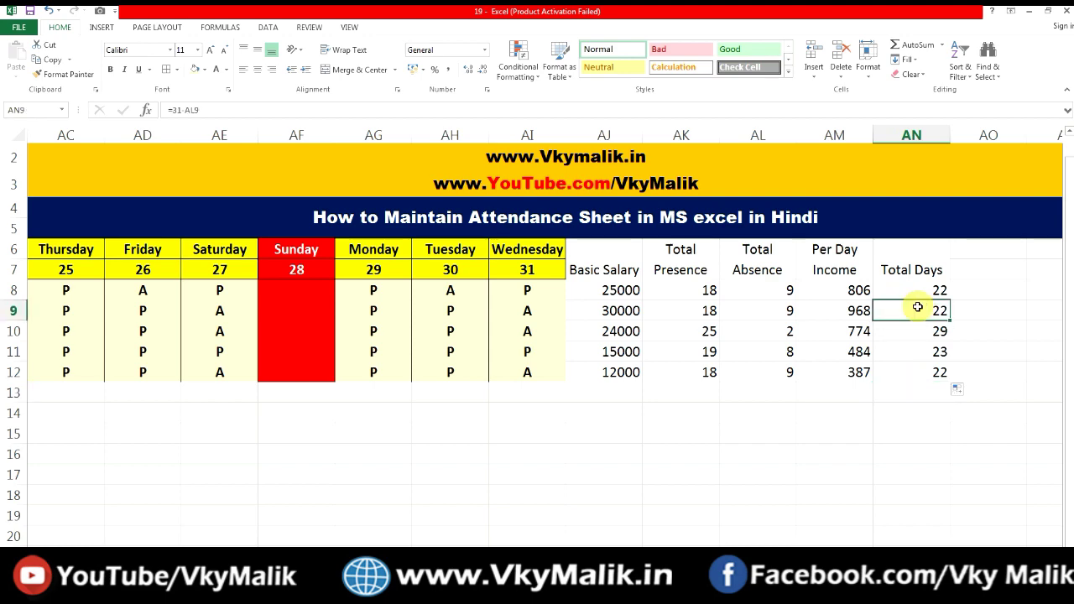
Merge and center AO6:AO7 and enter the header "PF12%" in it
key(Right)
key(Right)
key(Right)
key(Right)
key(Right)
key(Right)
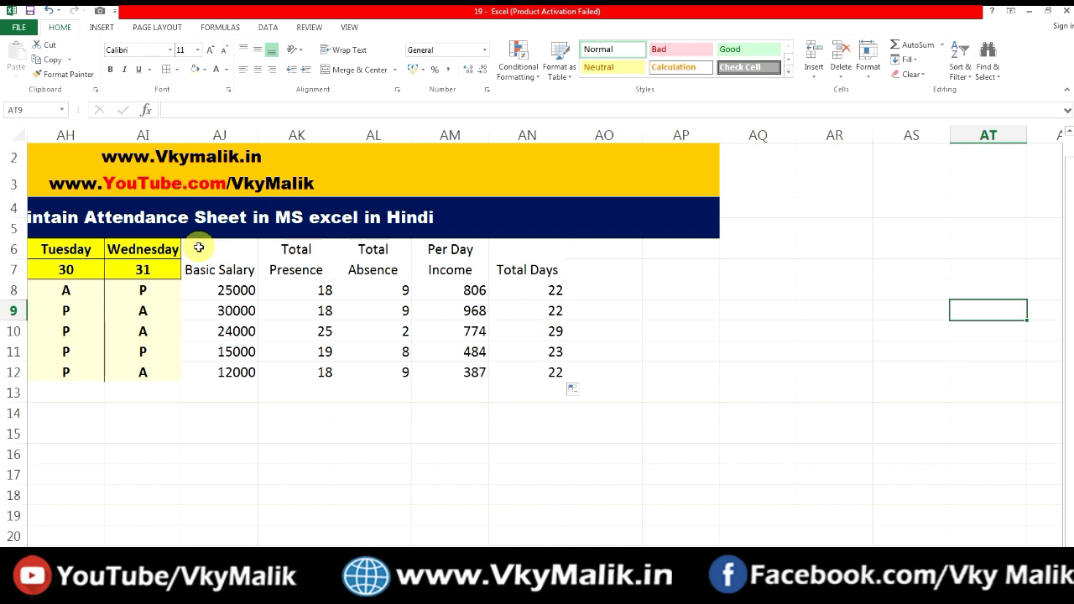
click(592, 248)
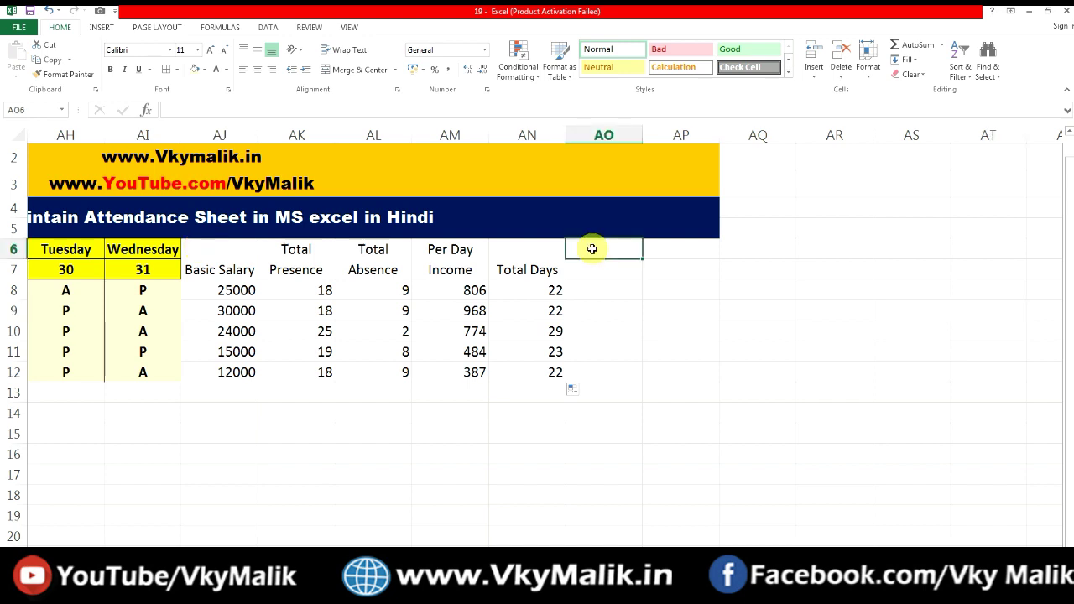
key(shift+Down)
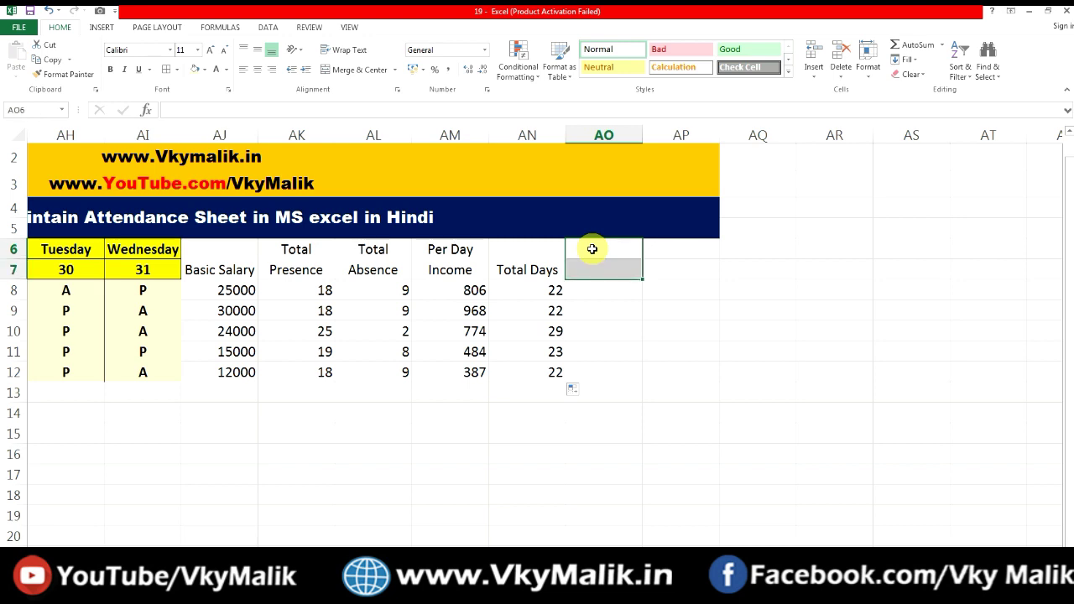
key(alt+h)
text(mc)
text(PF)
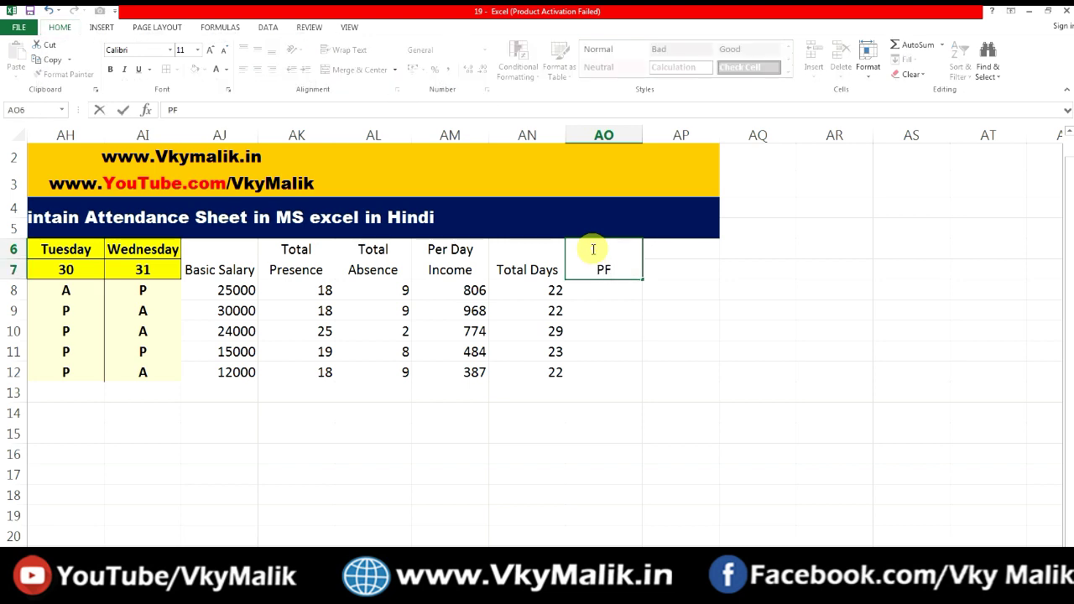
text(12%)
key(Return)
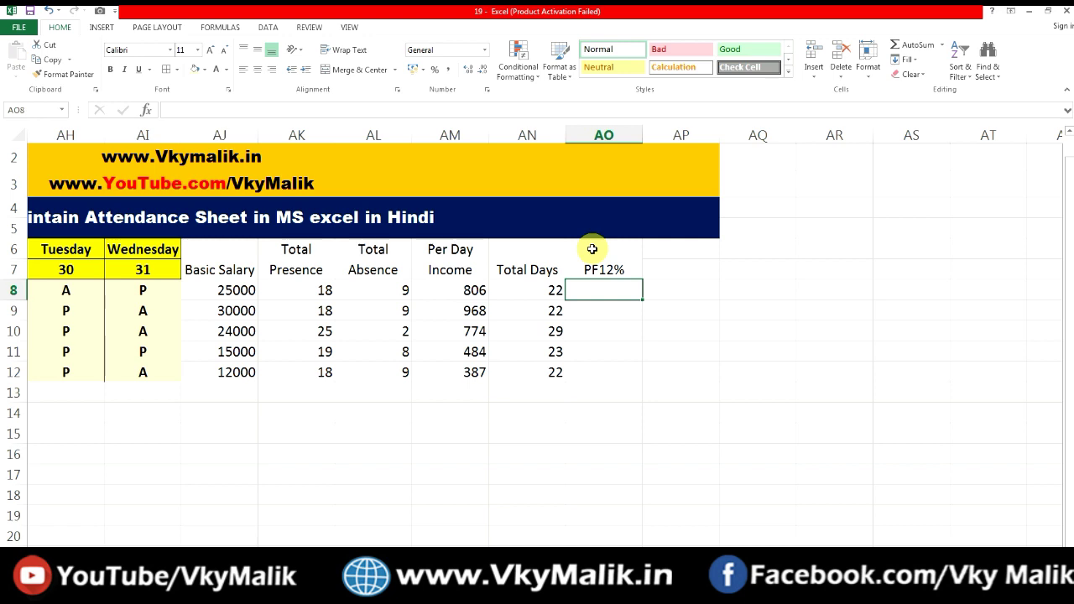
Calculate the PF in AO8 with =AJ8*12% and fill the formula down to AO12
text(=)
key(Left)
key(Left)
key(Left)
key(Left)
key(Left)
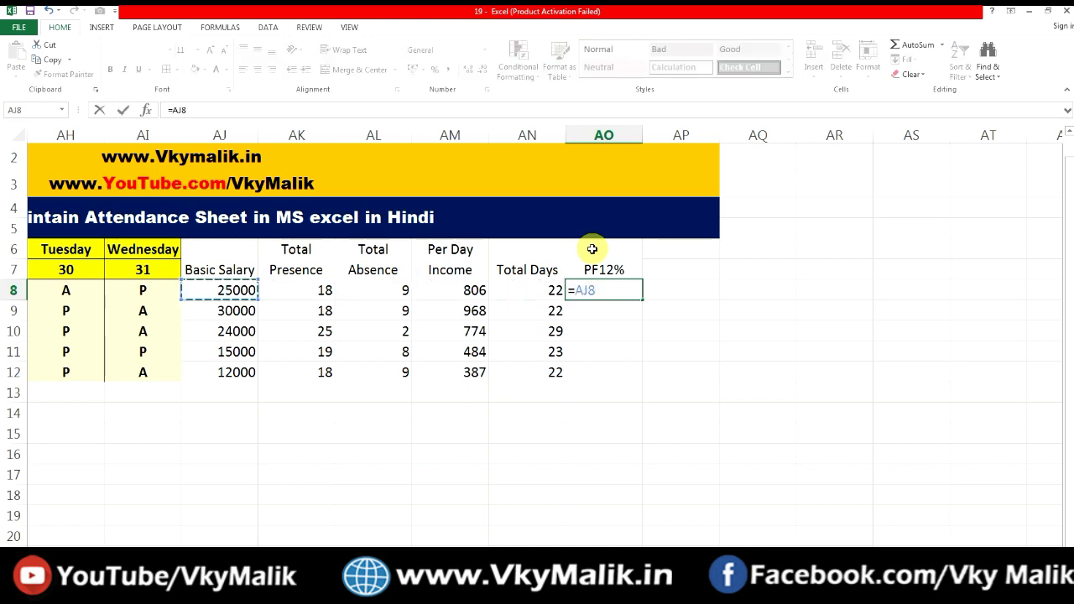
text(*12%)
key(Return)
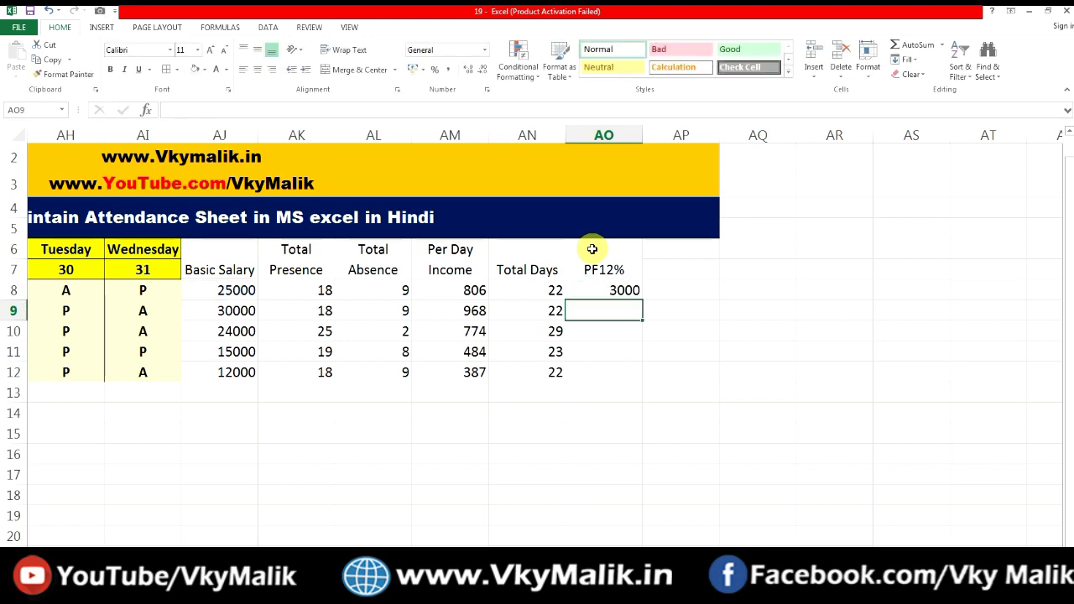
click(626, 289)
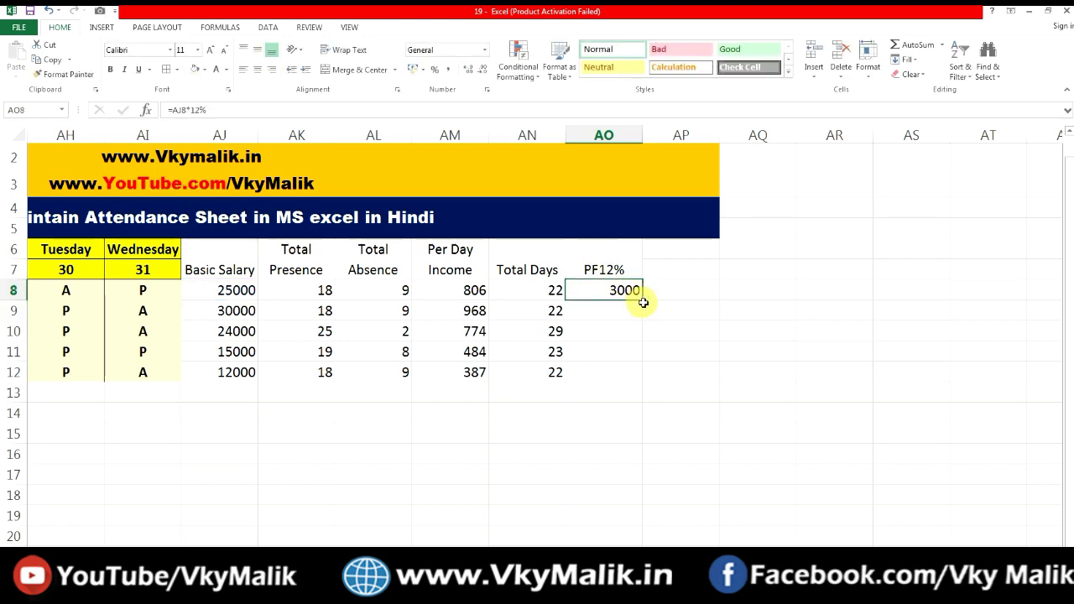
double_click(642, 300)
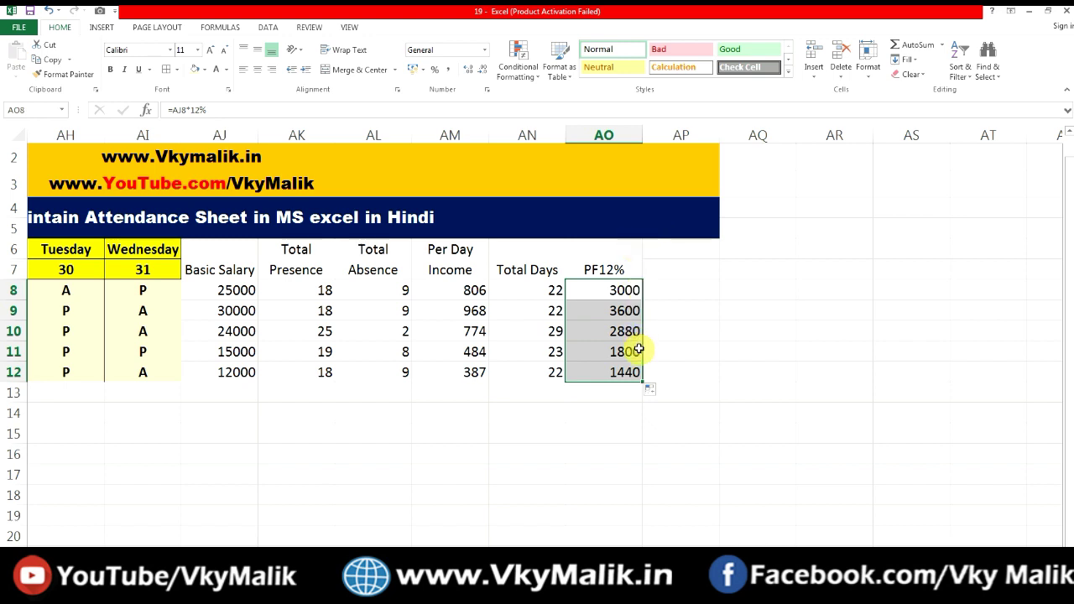
Merge and center AP6:AP7 and enter the header "HRA" in it
click(669, 244)
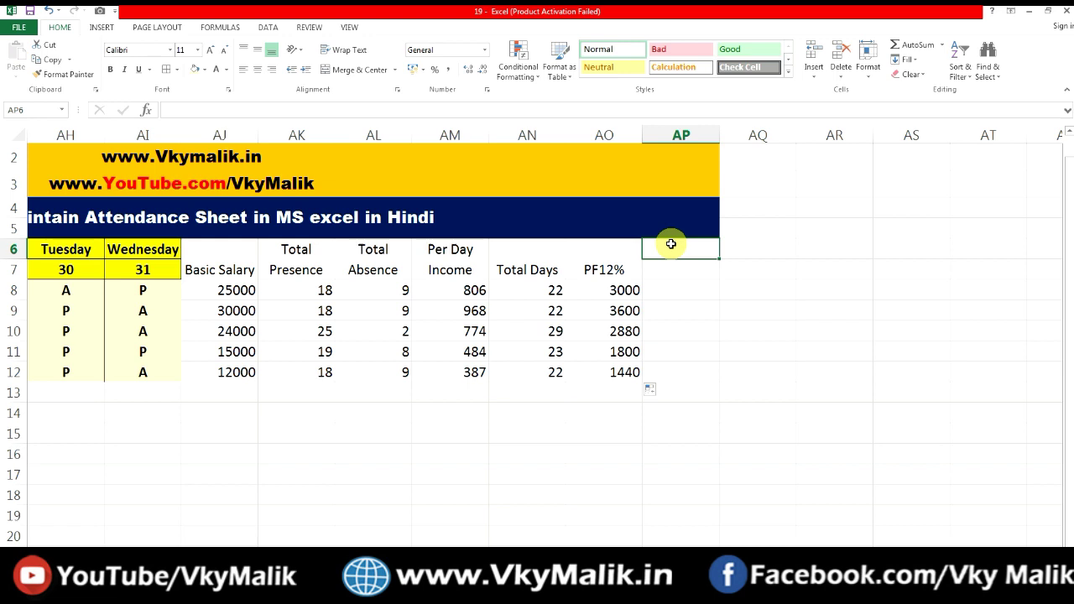
key(shift+Down)
key(alt+h)
text(mc)
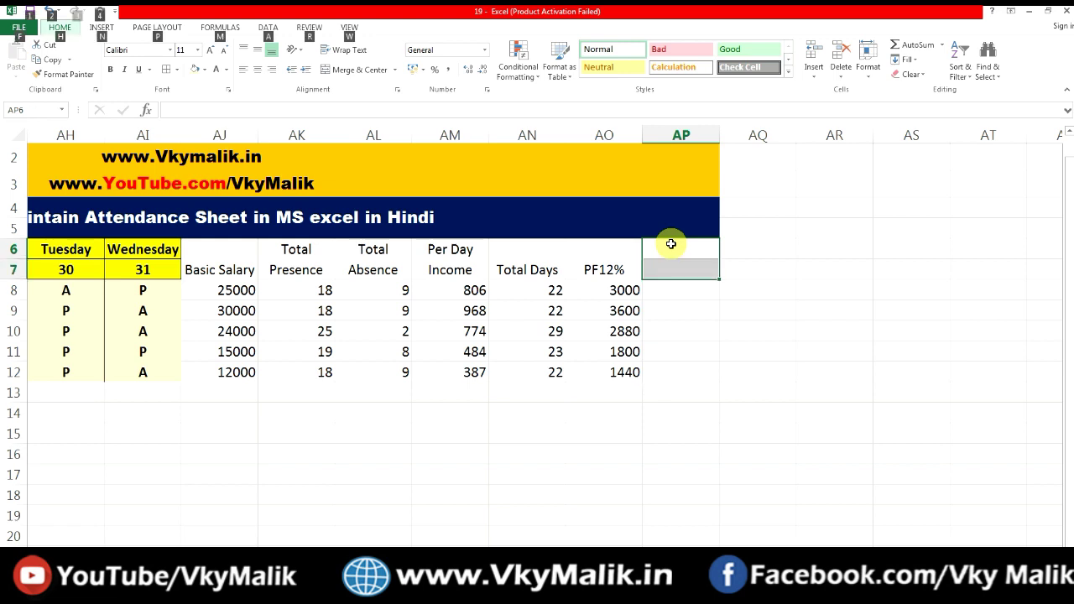
text(HRA)
key(Return)
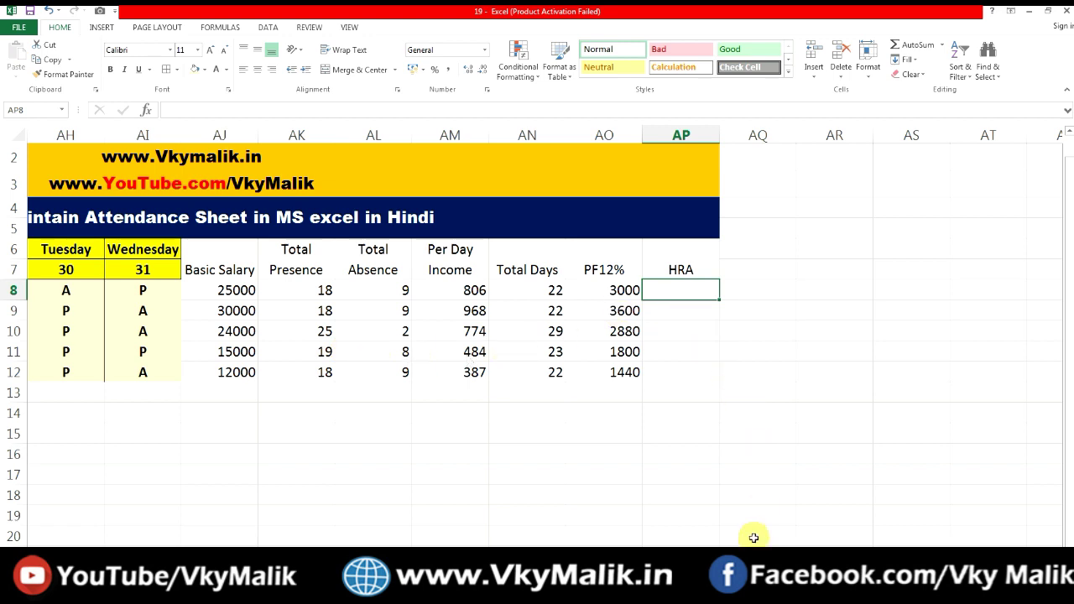
Calculate the HRA in AP8 with =IF(AJ8>=20000,2000,1500) and fill the formula down to AP12
text(=IF)
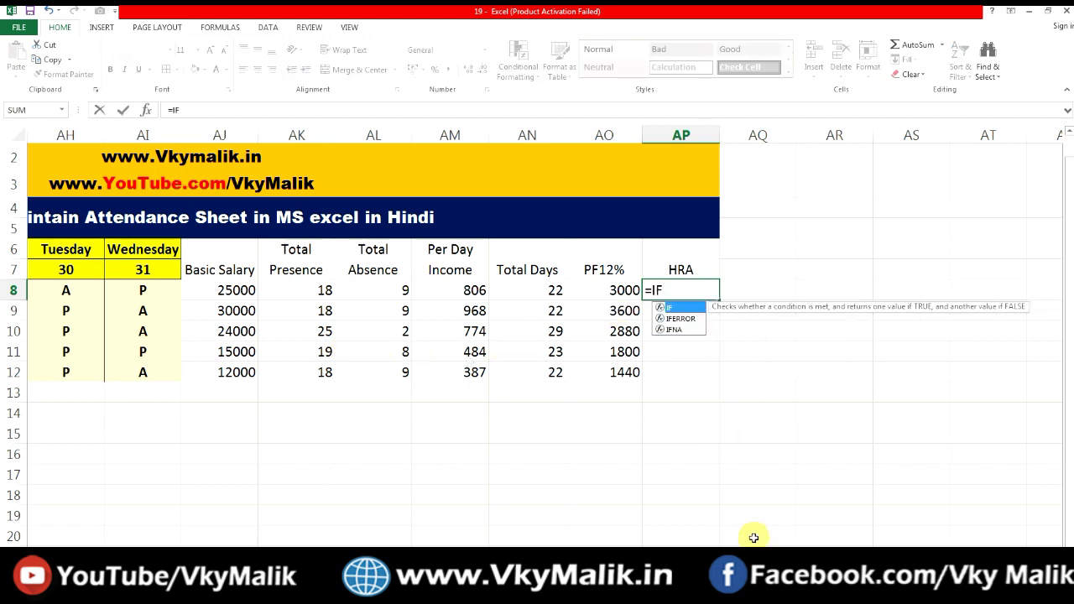
text(()
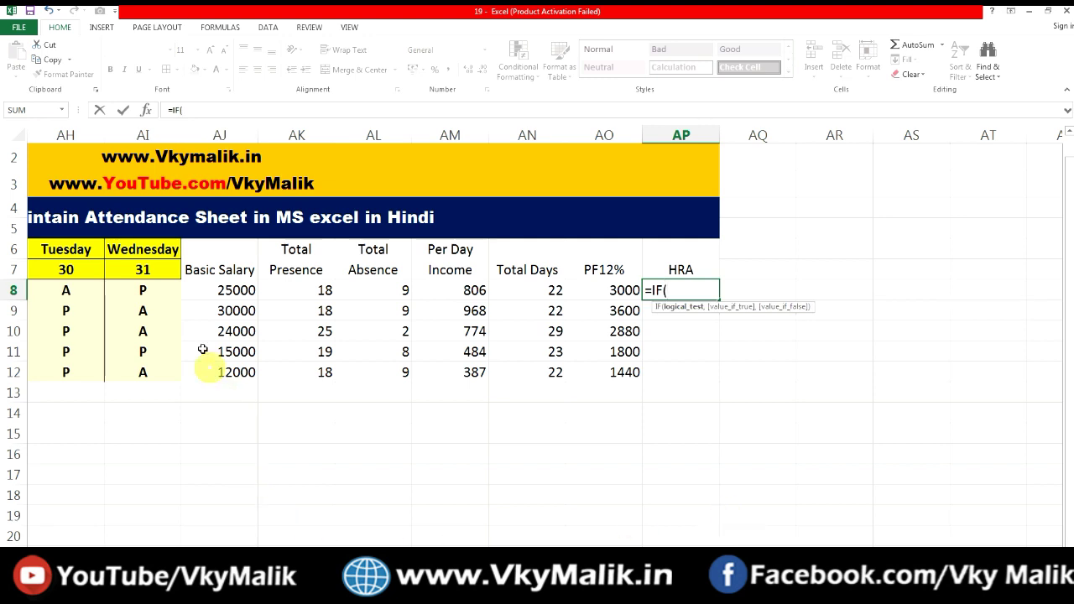
click(205, 288)
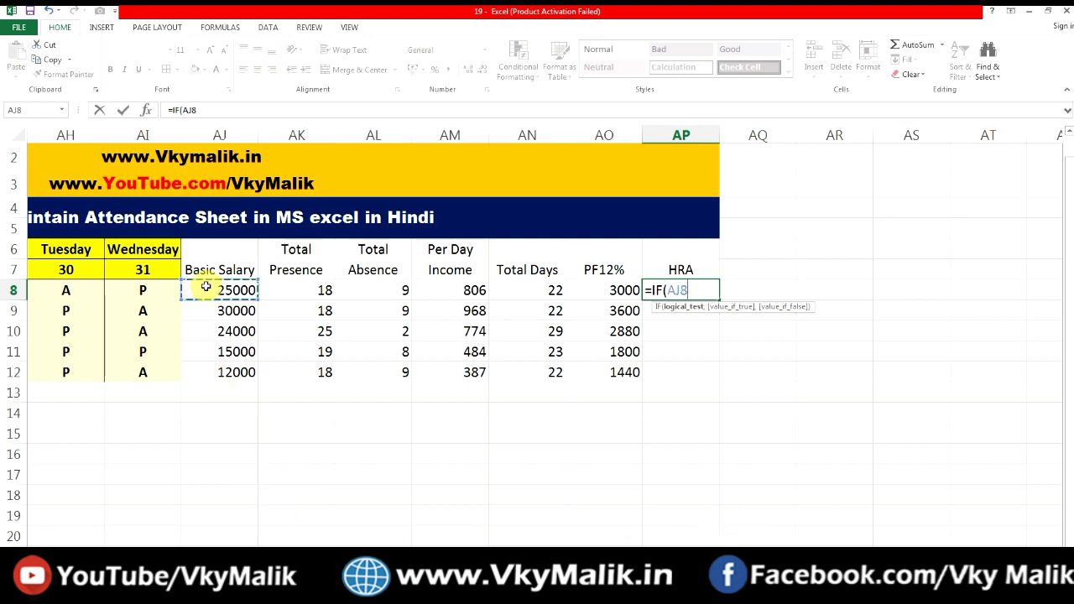
text(>=20000)
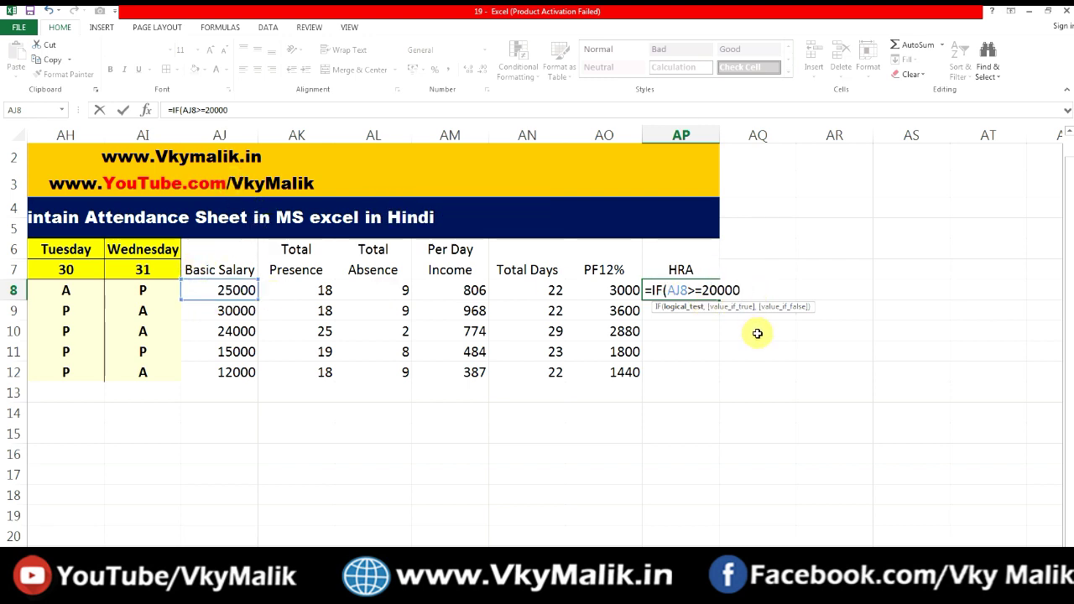
text(,)
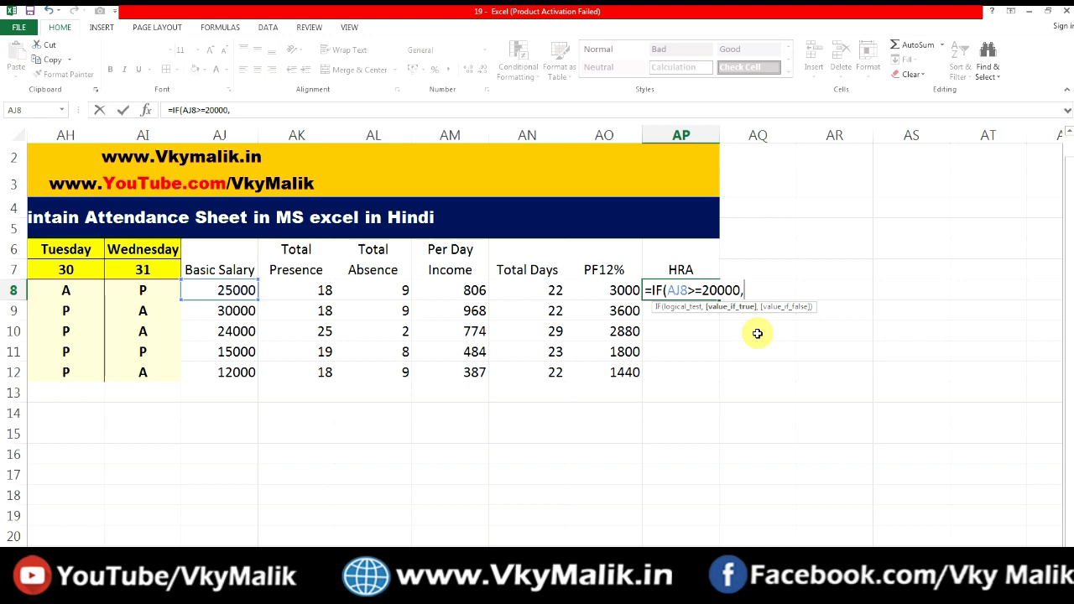
text(2000,150)
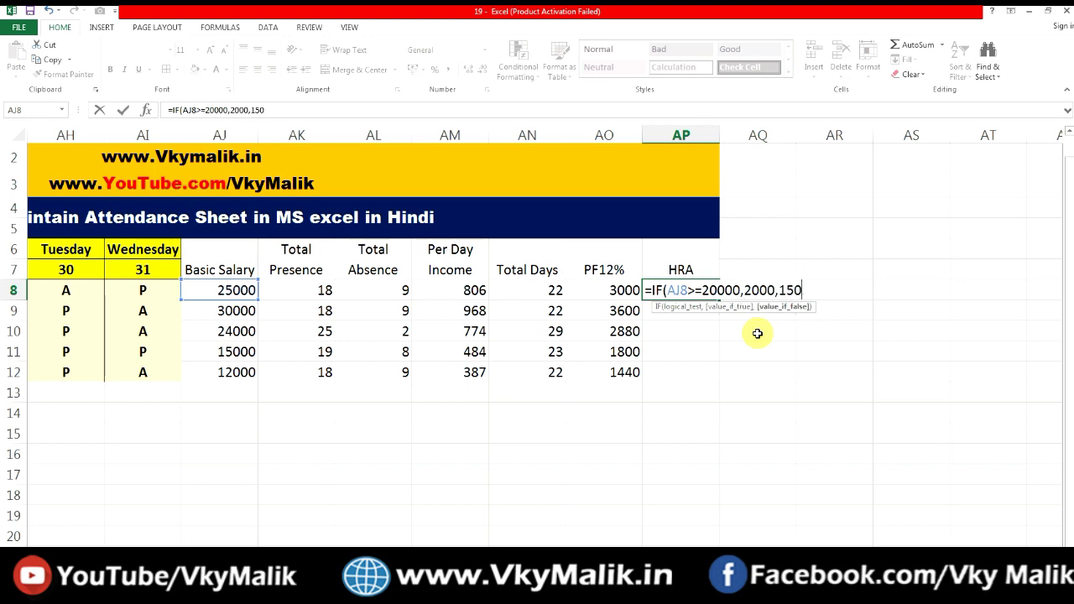
text(0))
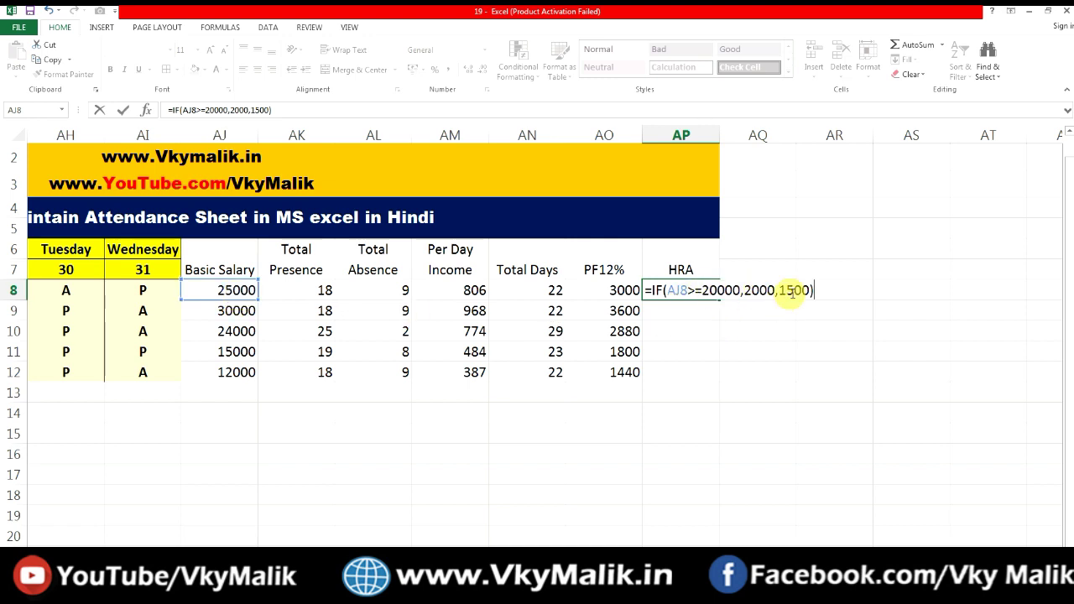
key(ctrl+Return)
key(Return)
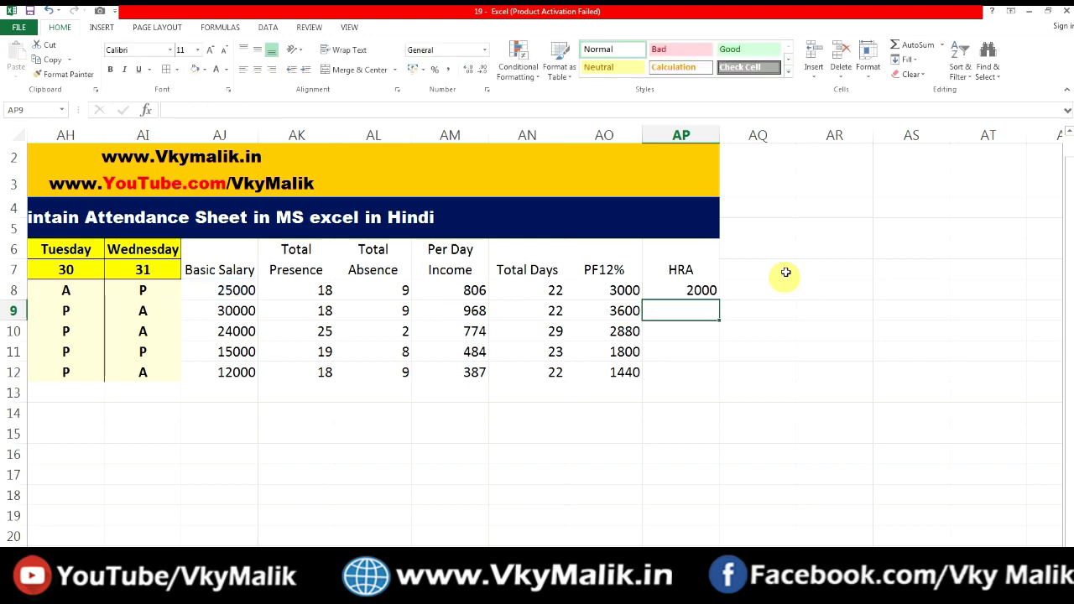
click(228, 292)
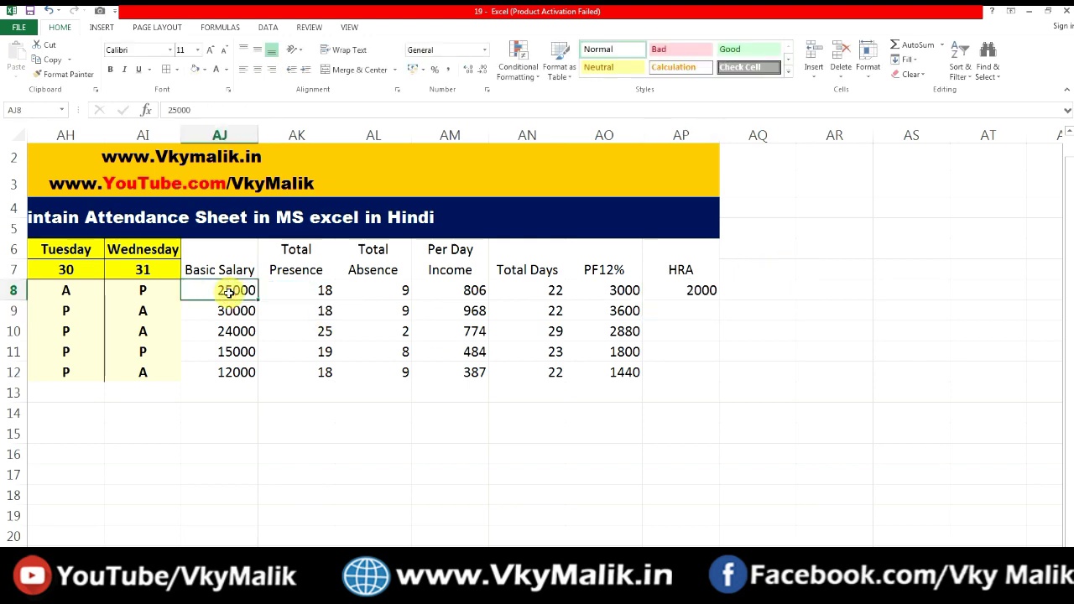
click(694, 292)
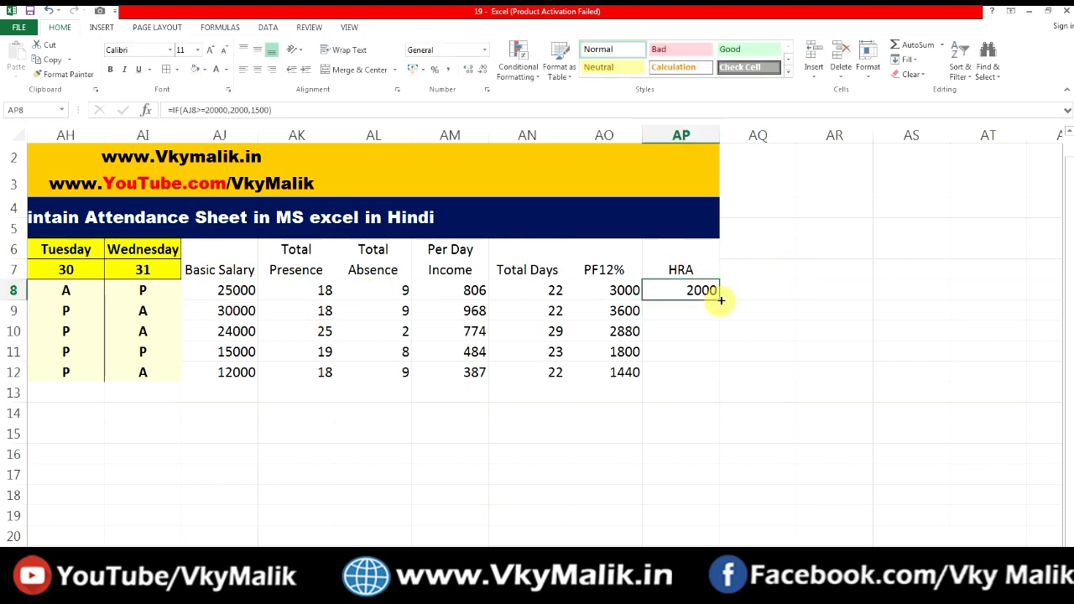
double_click(718, 300)
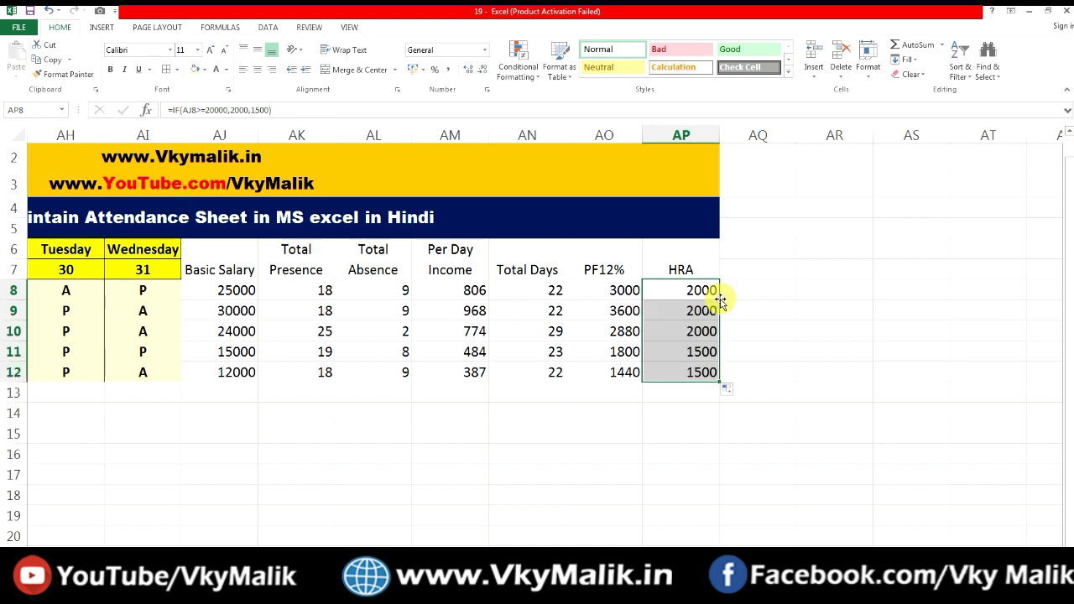
Merge and center AQ6:AQ7 and enter the two-line header "Total Salary" in it
click(225, 353)
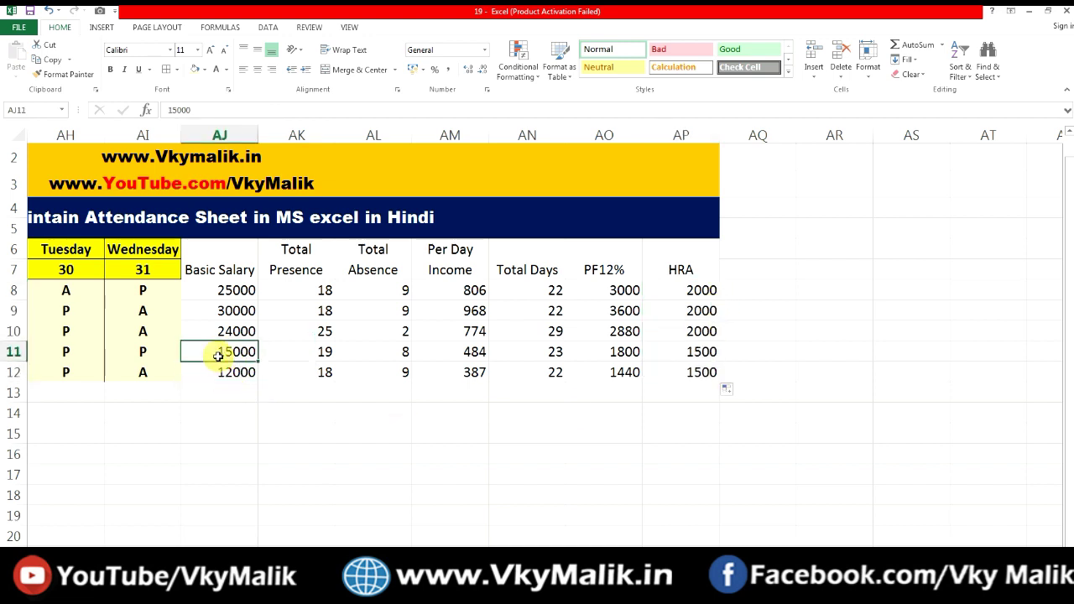
click(733, 243)
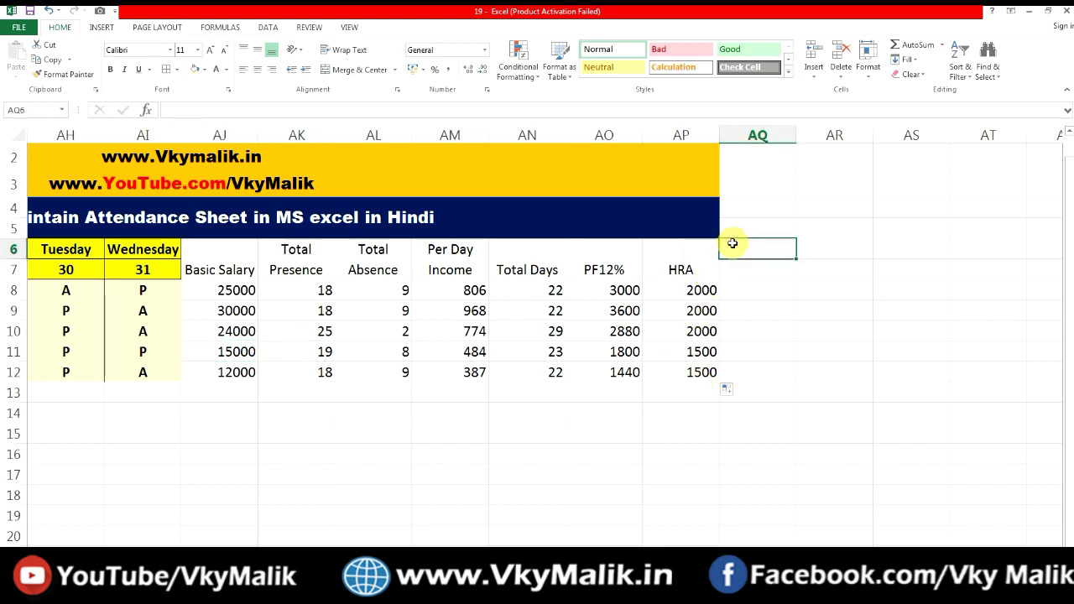
key(shift+Down)
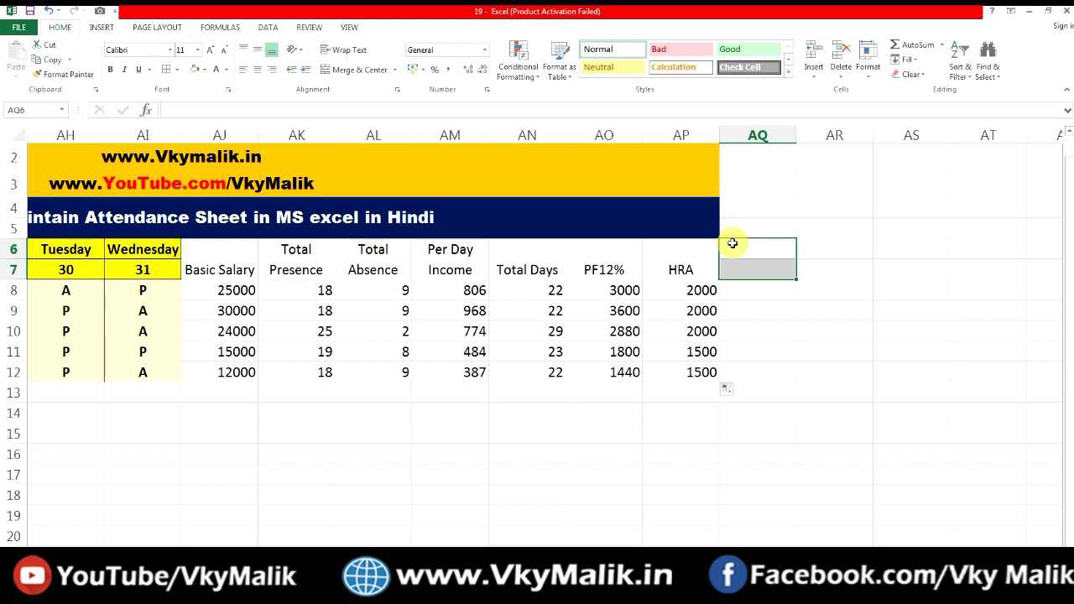
key(alt+h)
text(mcTotal)
key(alt+Return)
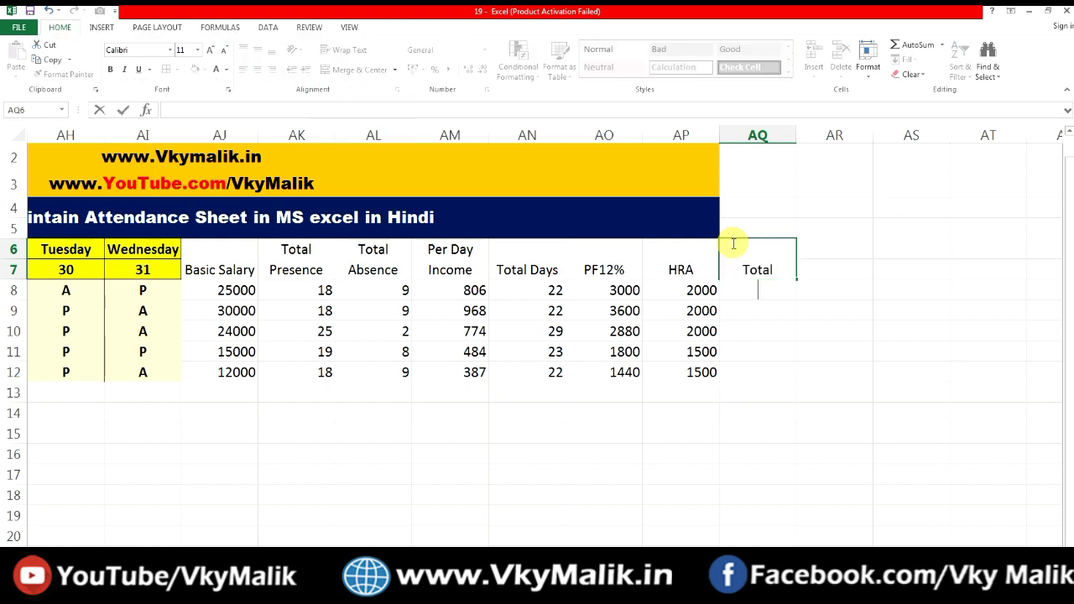
text(Salary)
key(Return)
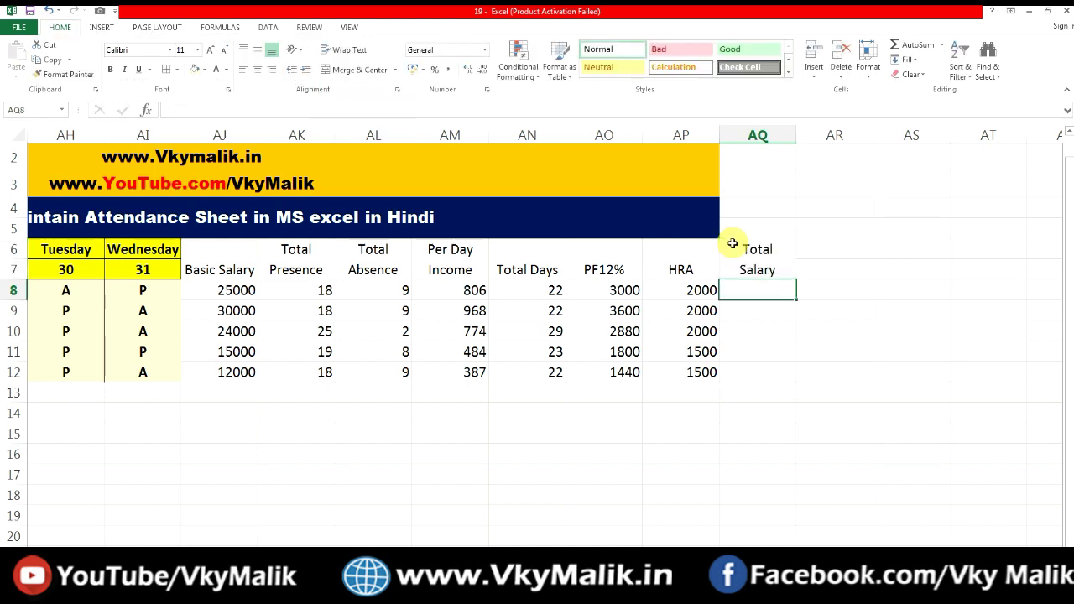
Calculate the total salary in AQ8 with the formula =AN8*AM8
text(=)
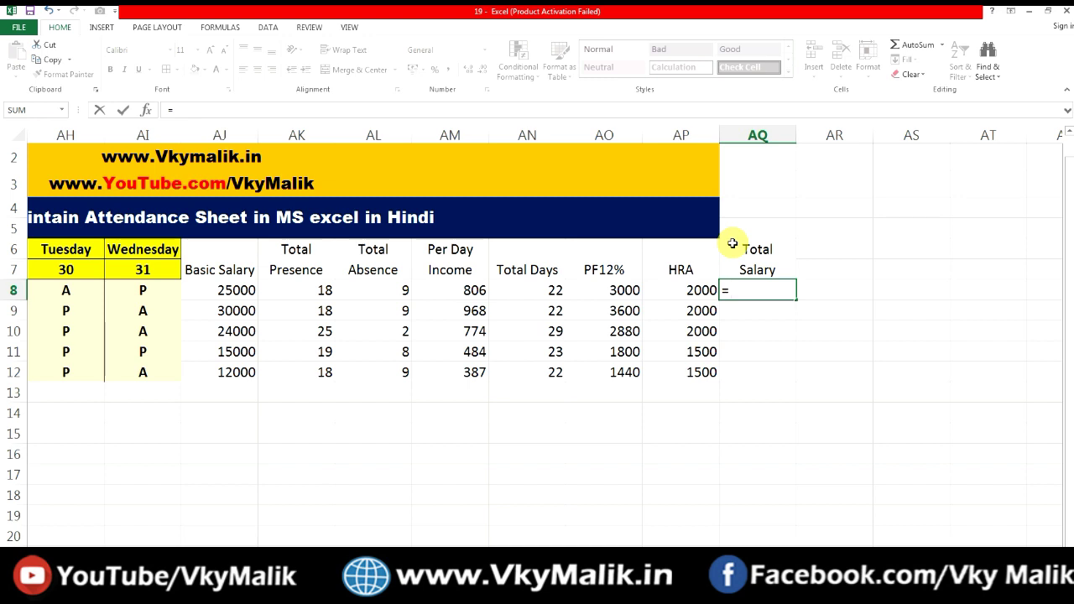
key(Left)
key(Left)
key(Left)
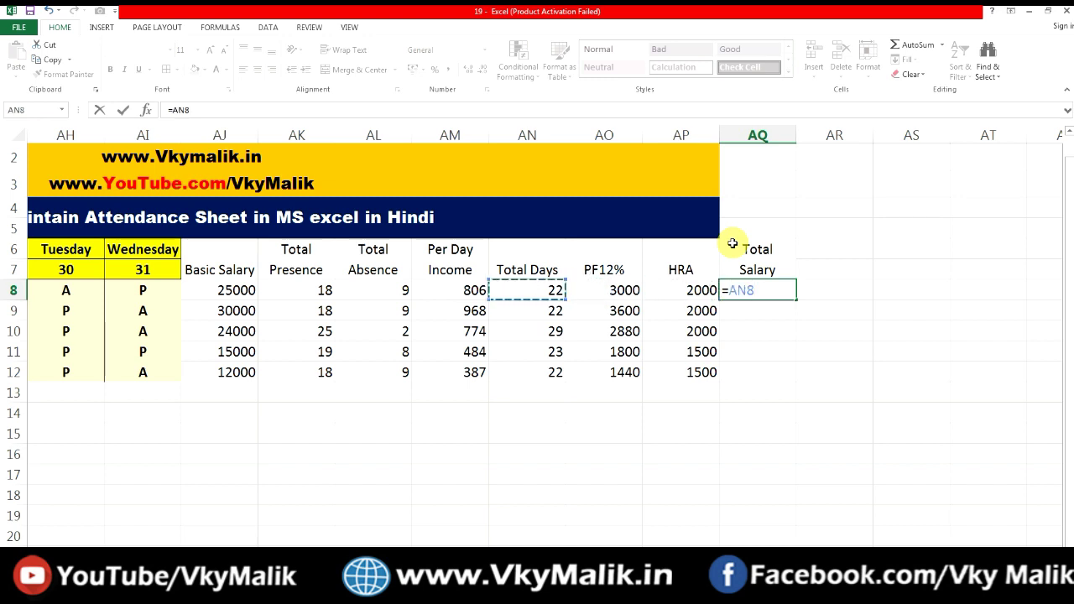
text(*)
key(Left)
key(Left)
key(Left)
key(Left)
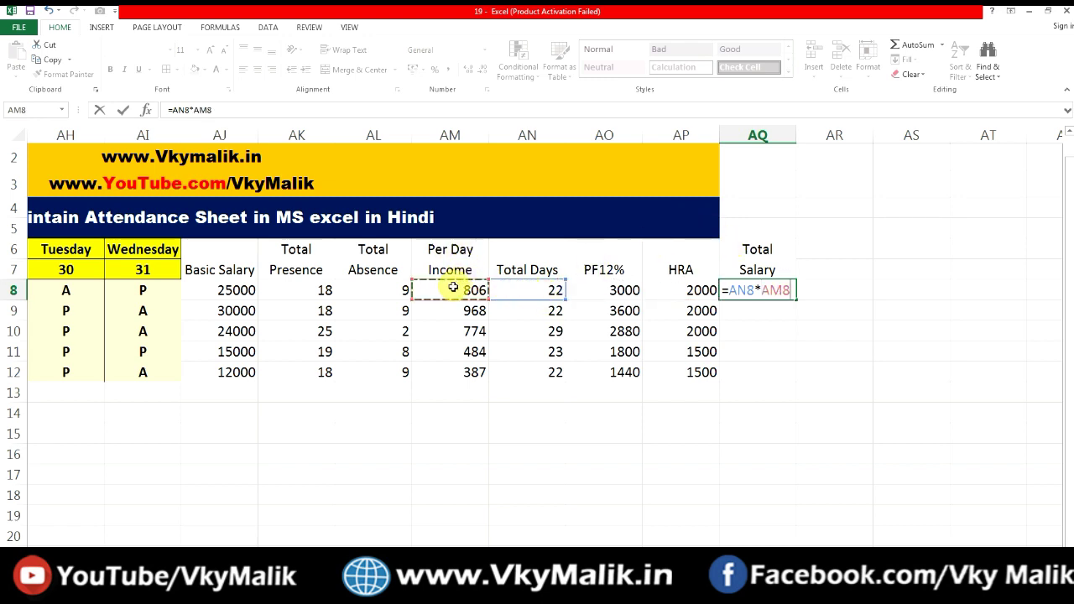
key(Return)
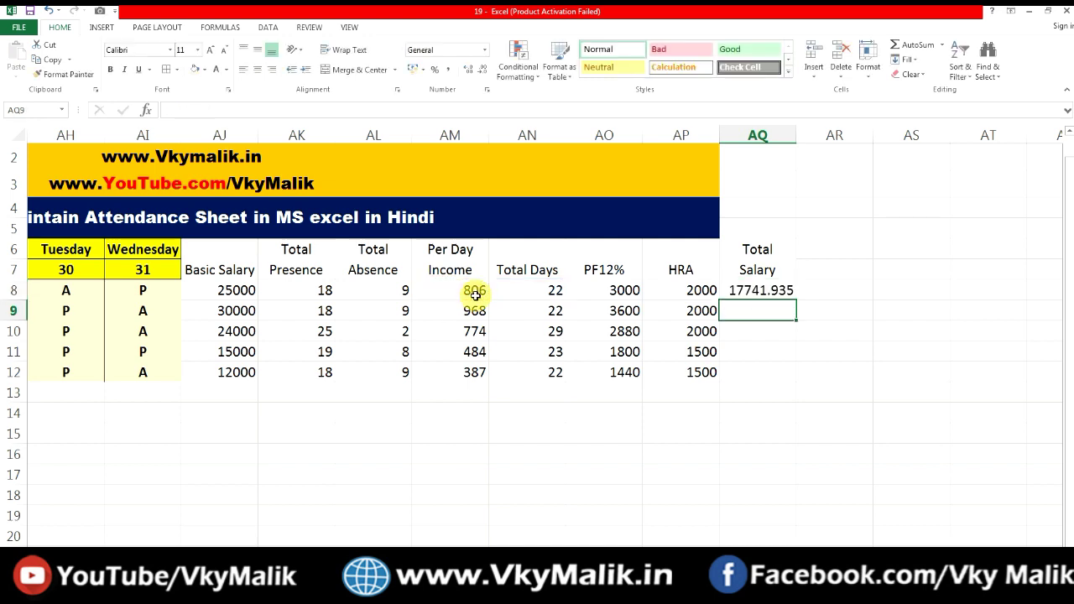
Fill the total salary formula down to AQ12 and format the column's values without decimals
click(760, 290)
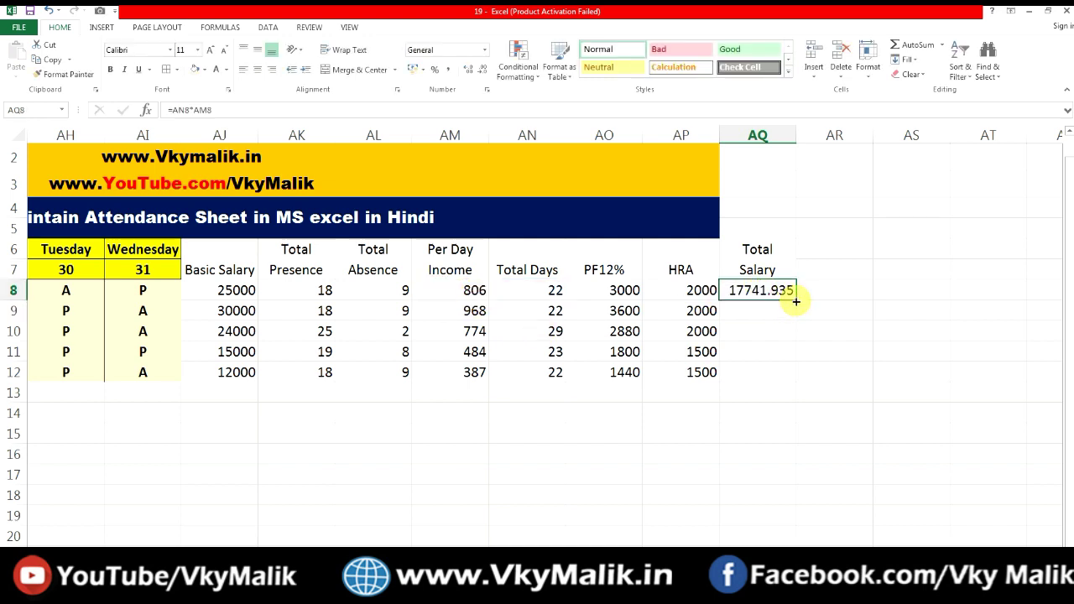
double_click(795, 298)
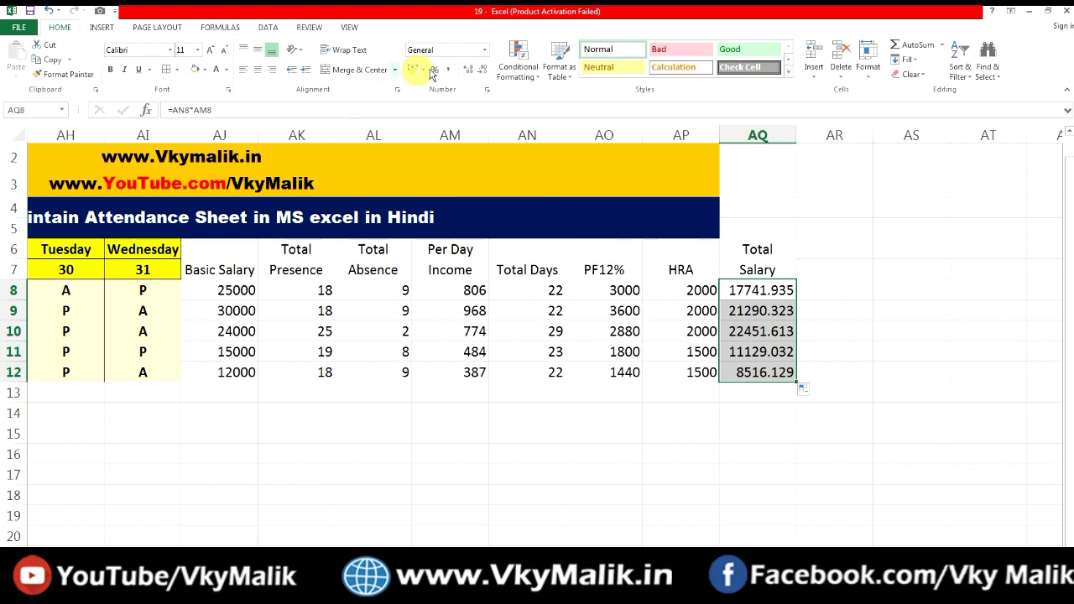
click(481, 70)
click(482, 71)
click(481, 70)
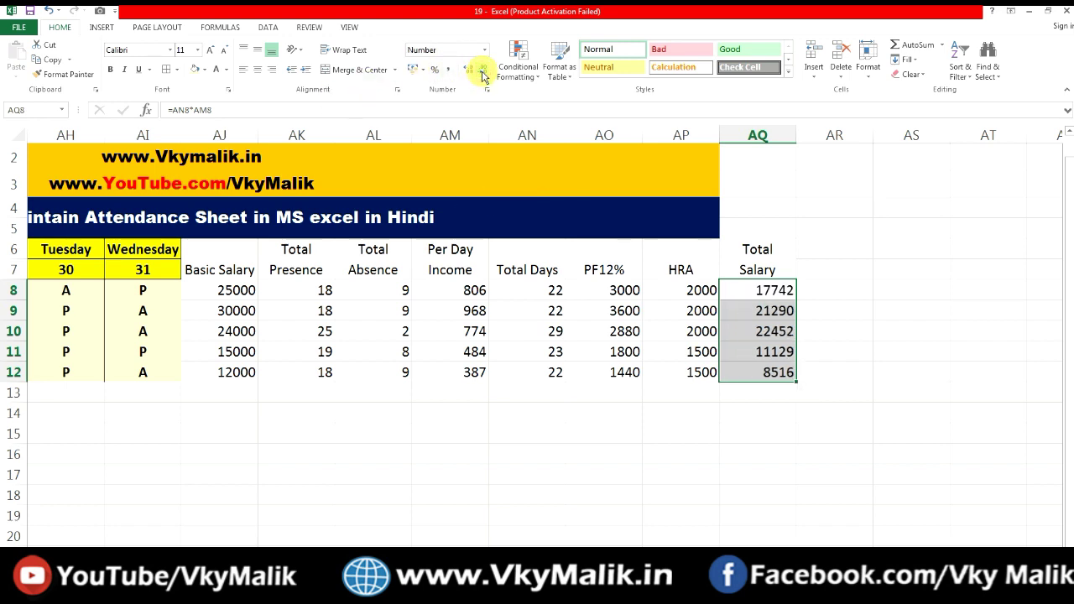
click(846, 359)
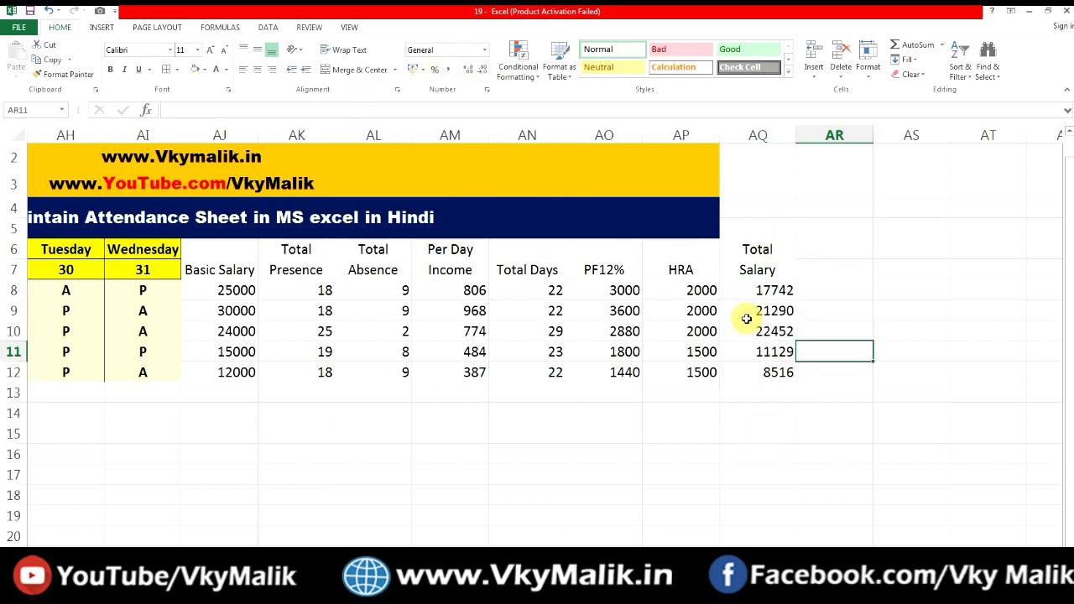
Merge and center the header cells AR6:AT7 beside the Total Salary column
click(819, 249)
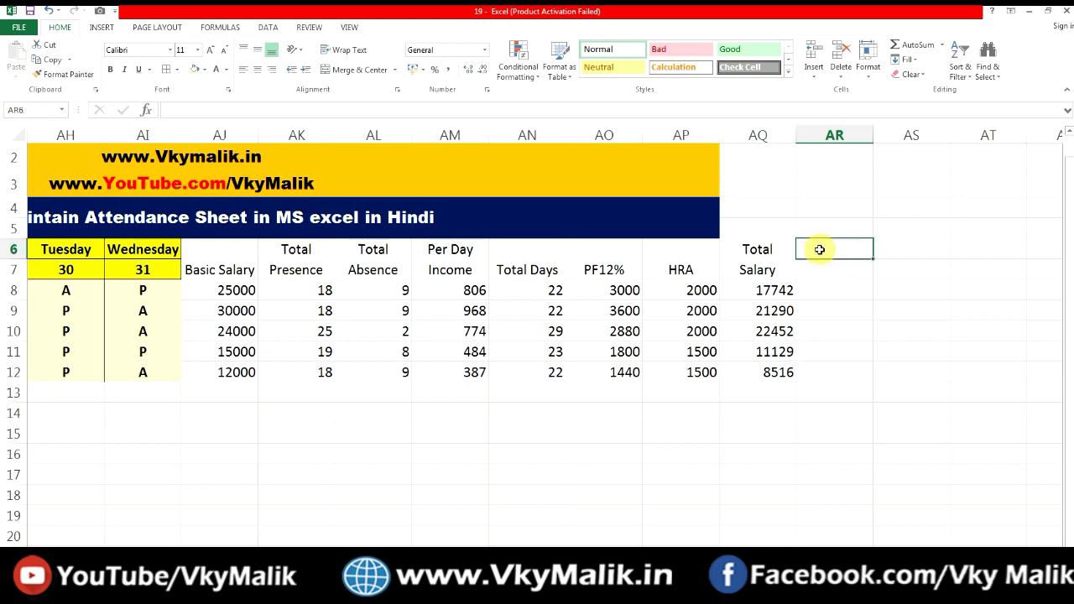
key(shift+Right)
key(shift+Right)
key(shift+Down)
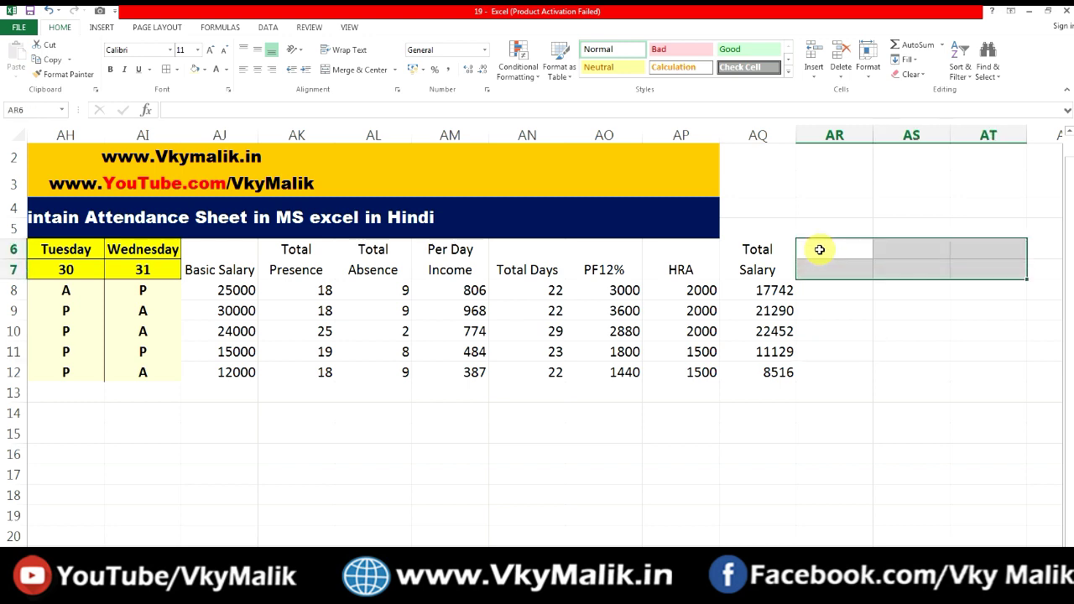
key(alt+h)
key(m)
key(c)
Merge and center AR8:AT8 below the merged header cell
key(Return)
key(shift+Right)
key(shift+Right)
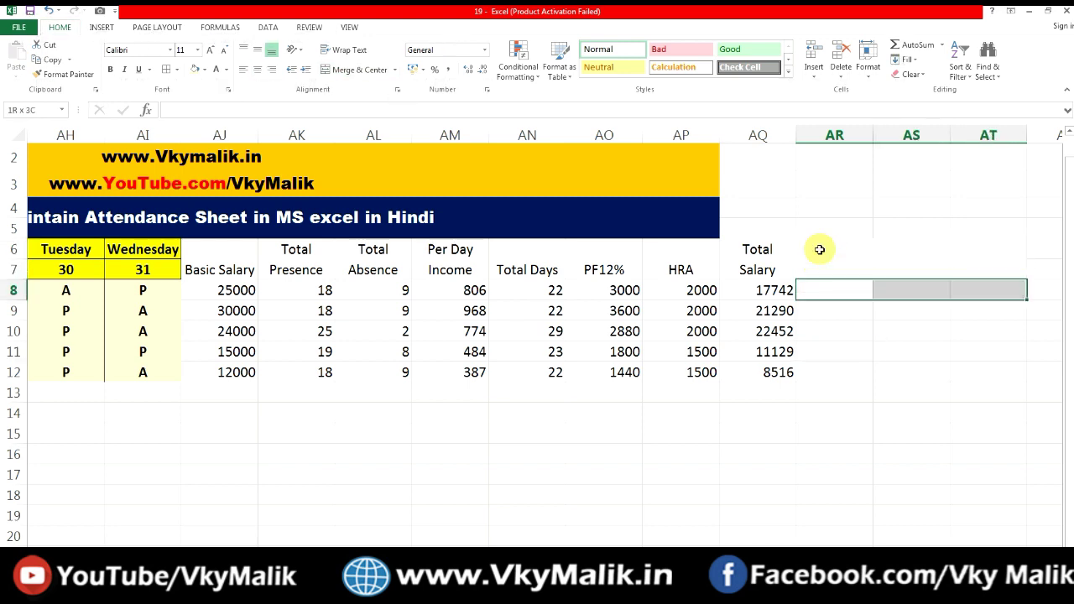
key(alt+h)
key(m)
key(c)
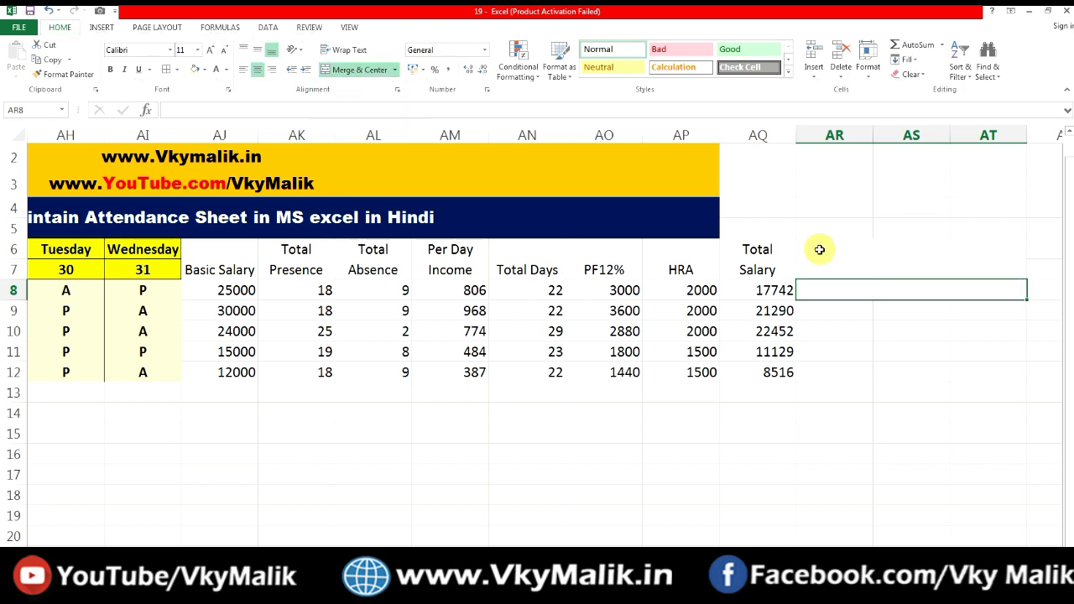
Copy the merged cell AR8:AT8 onto rows 9 to 12 of the same columns
key(ctrl+c)
key(Down)
key(shift+Down)
key(shift+Down)
key(shift+Down)
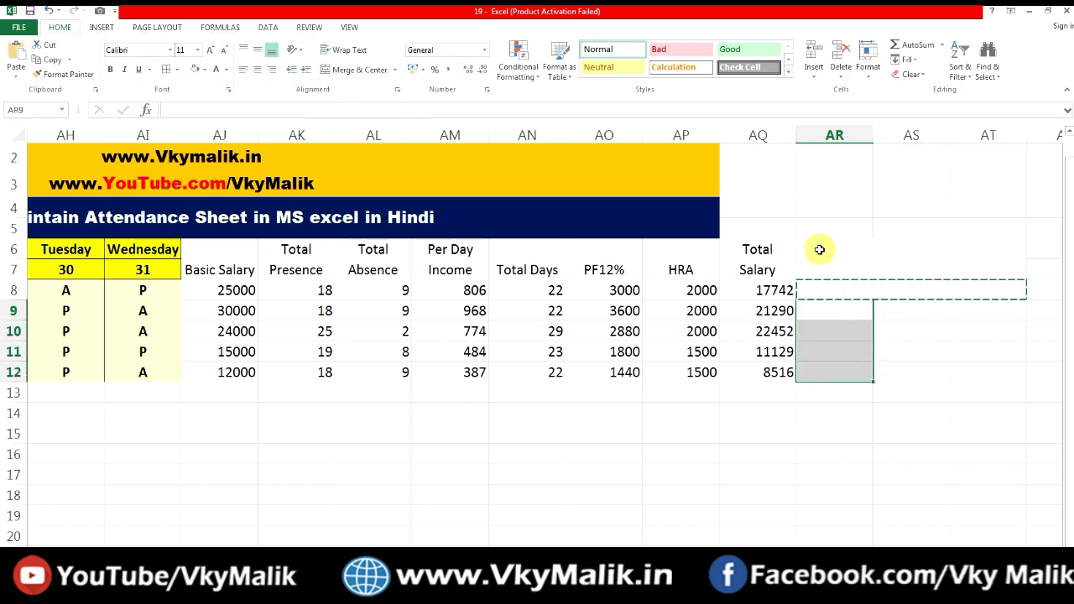
key(ctrl+v)
key(Escape)
Enter the header "IN HAND SALARY" in the merged cell AR6:AT7
click(819, 249)
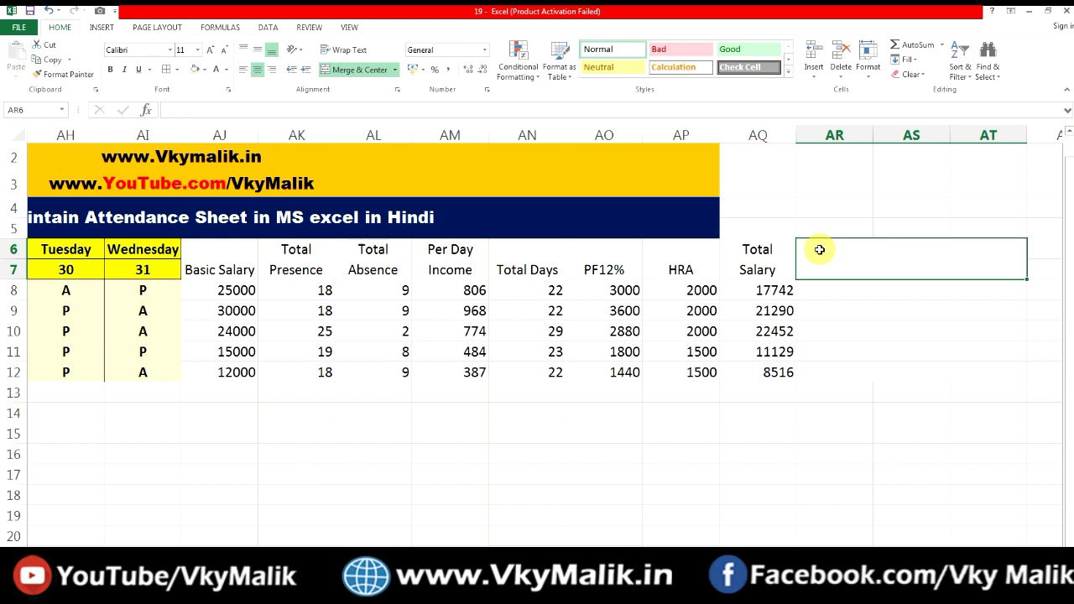
text(IN HAND SALAR)
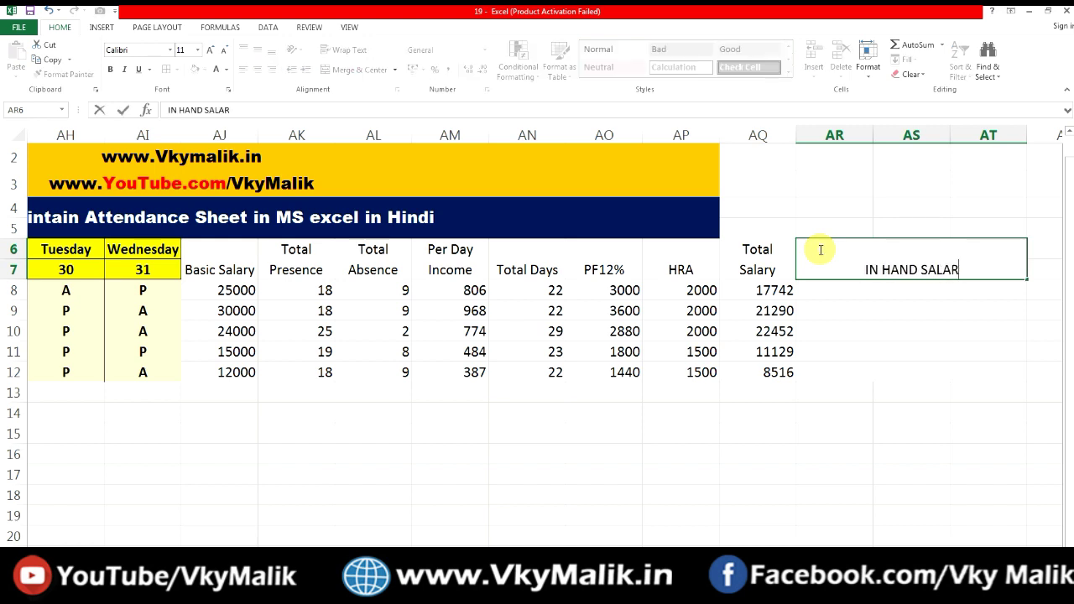
text(Y)
key(Return)
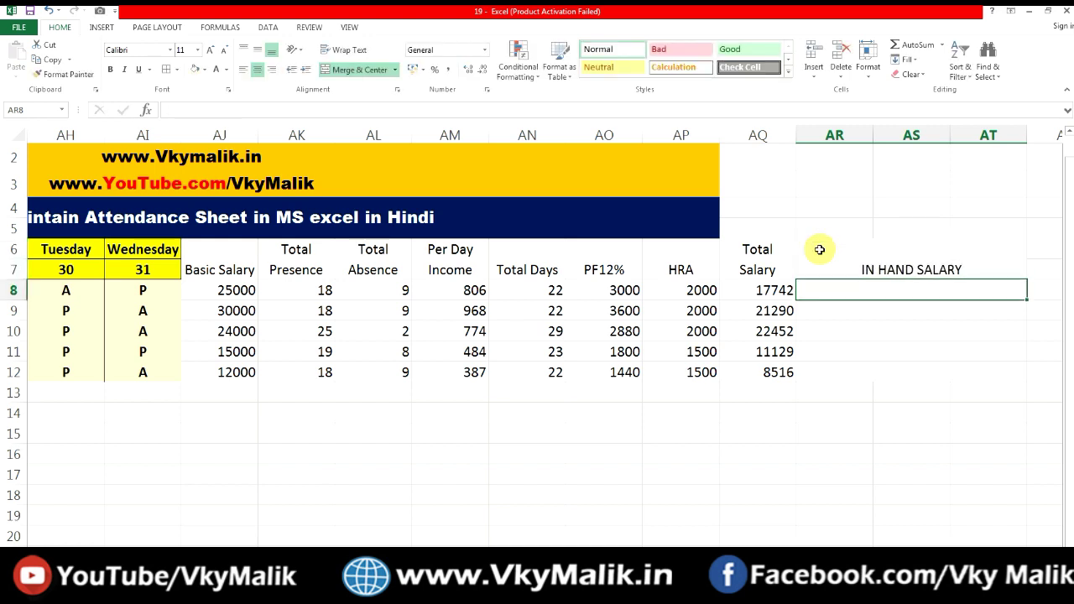
Calculate the in-hand salary in AR8 with =AP8+AQ8-AO8 and fill the formula down to row 12
text(=)
key(Left)
key(Left)
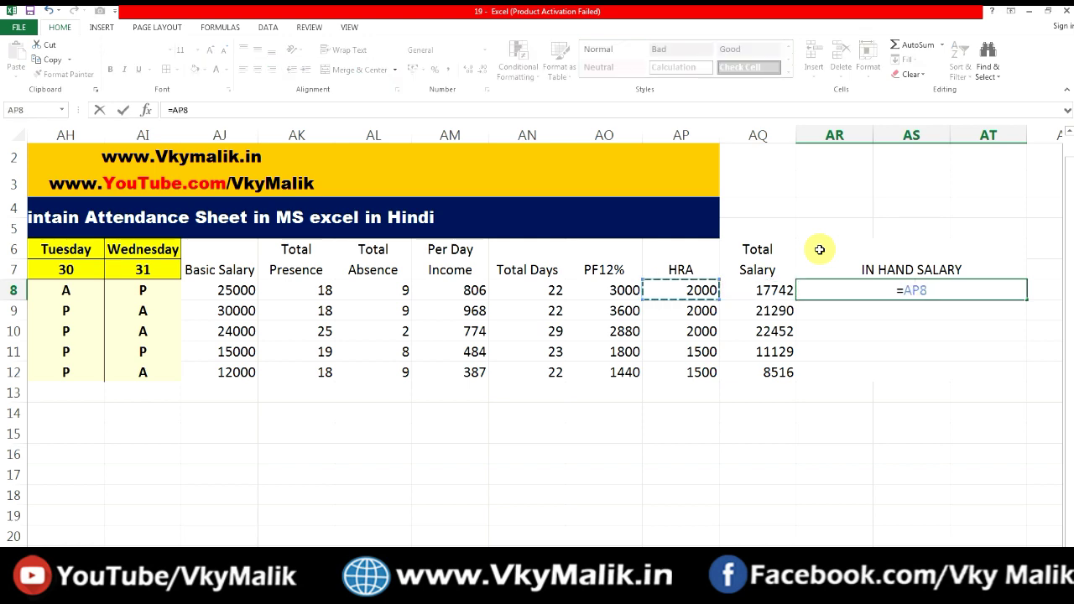
text(+)
key(Left)
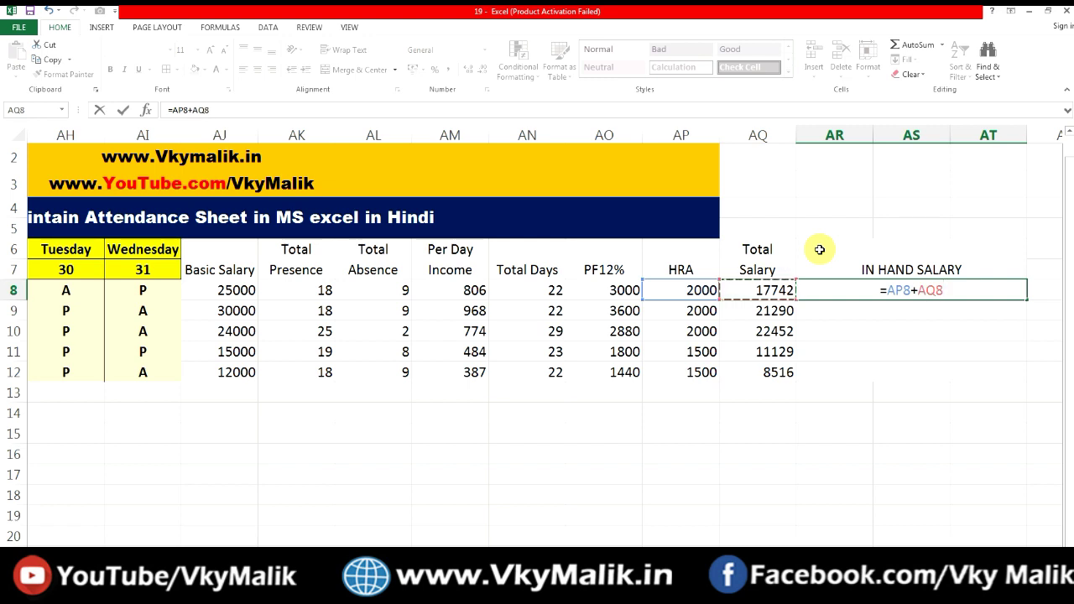
text(-)
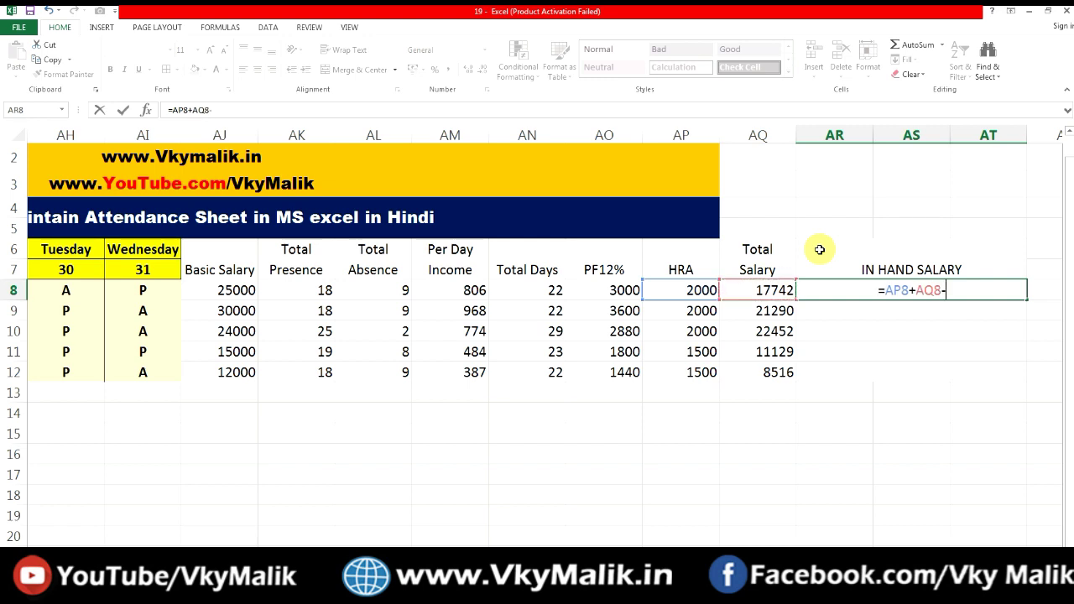
key(Left)
key(Left)
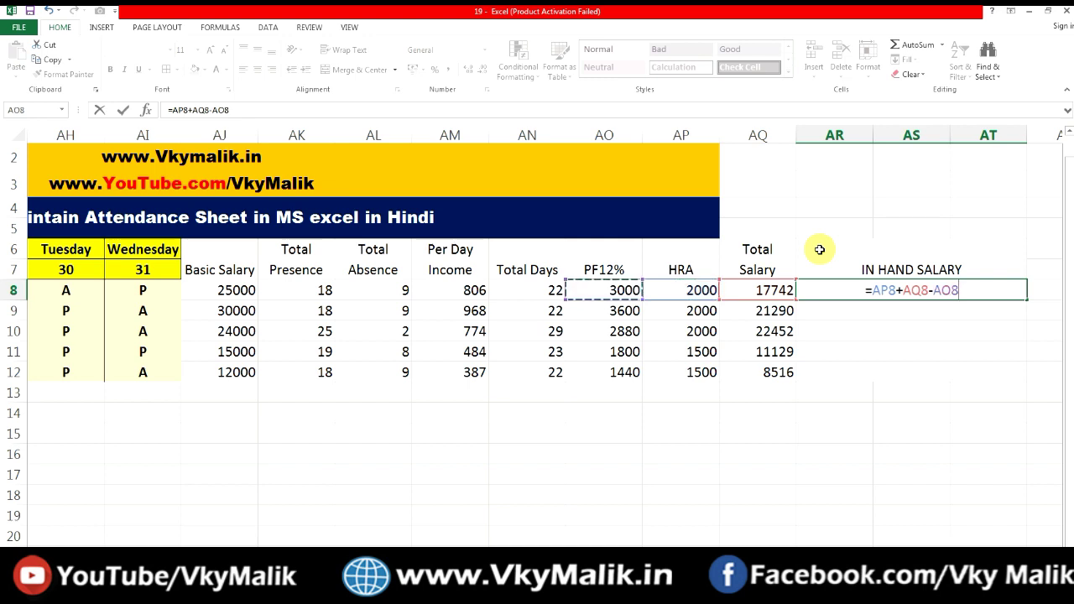
key(Return)
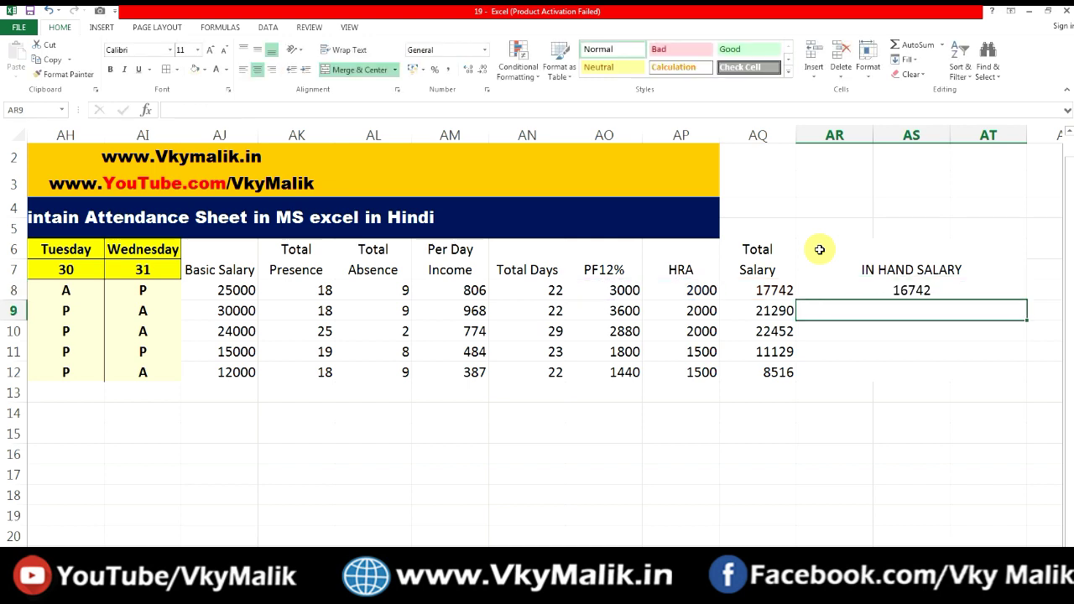
click(953, 287)
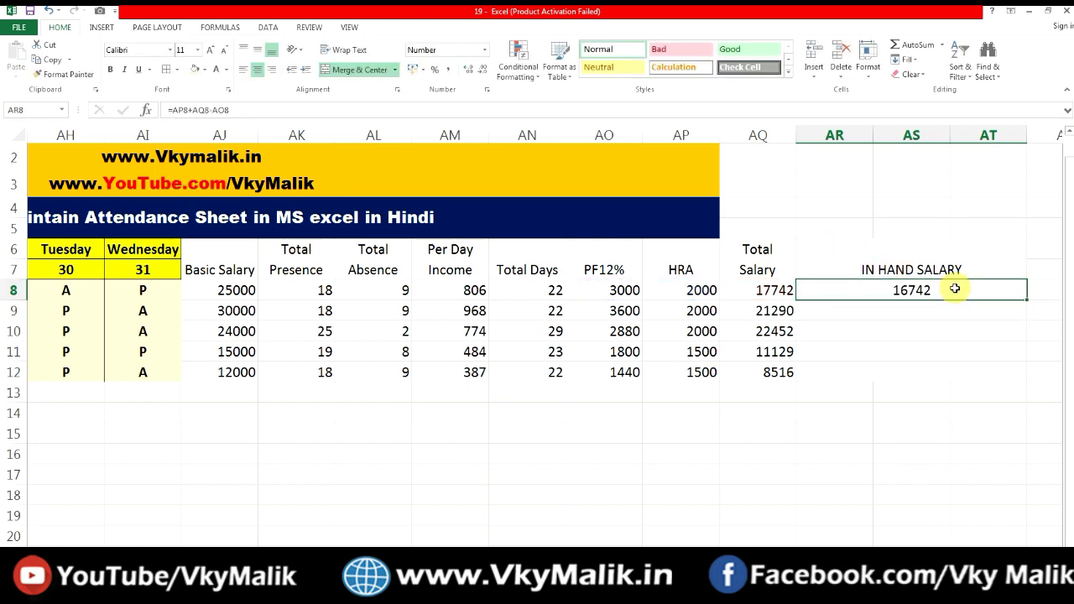
double_click(1025, 299)
click(942, 417)
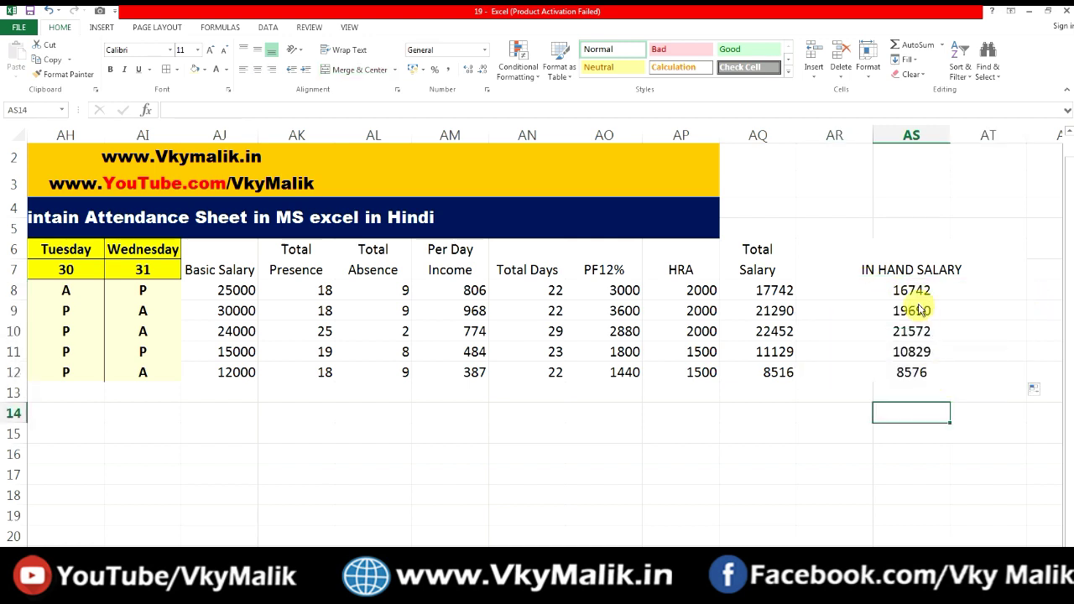
Examine the HRA and Total Salary columns together and the PF12% column as the parts of the in-hand salary
click(694, 268)
key(shift+Down)
key(shift+Right)
key(shift+Down)
key(shift+Down)
key(shift+Down)
key(shift+Down)
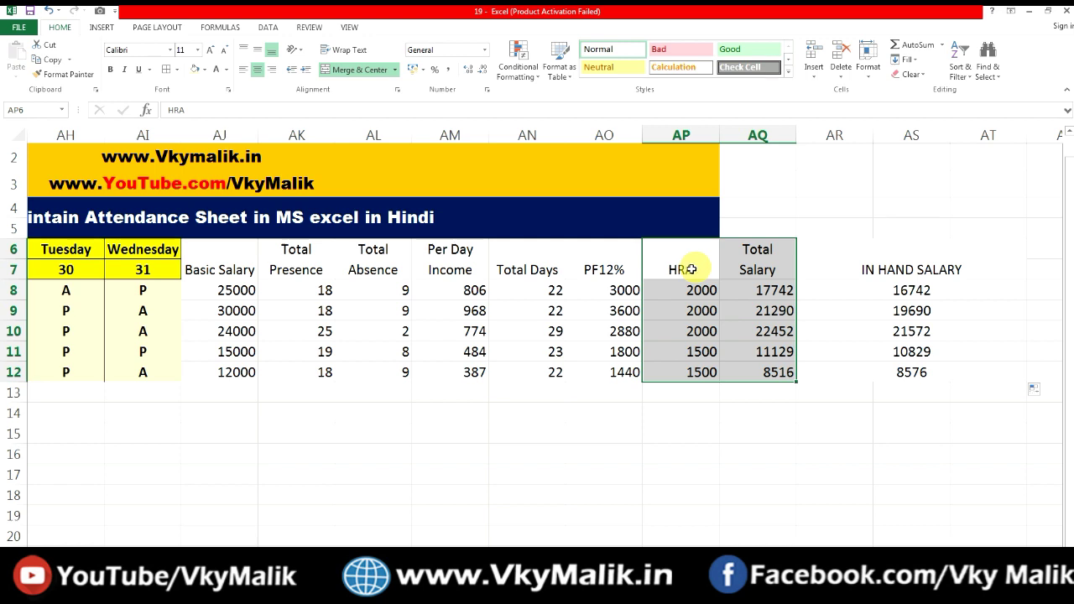
click(612, 263)
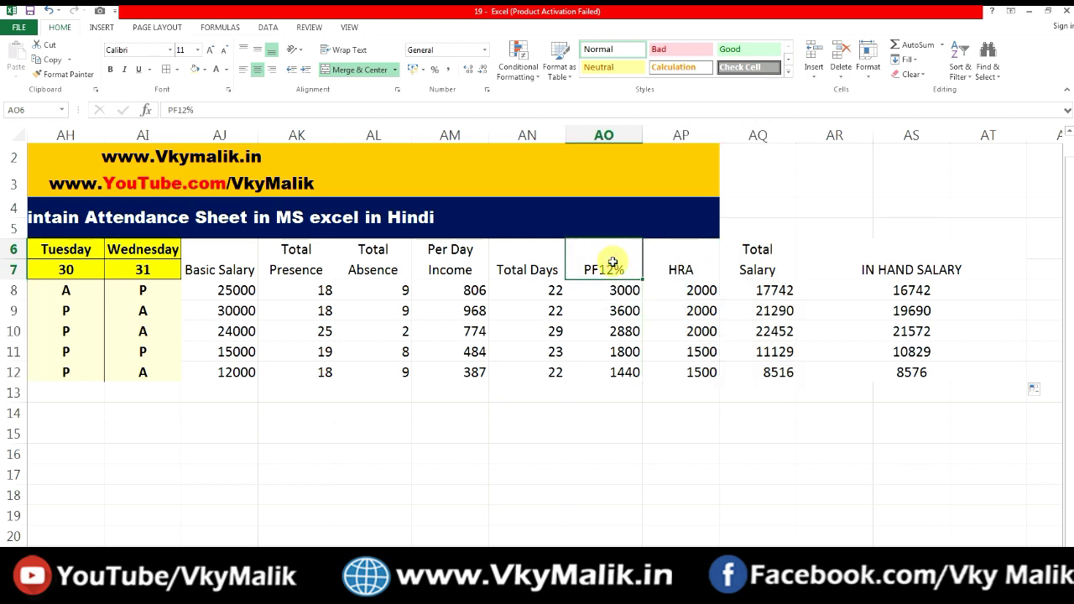
key(shift+Down)
key(shift+Down)
key(shift+Down)
key(shift+Down)
key(shift+Down)
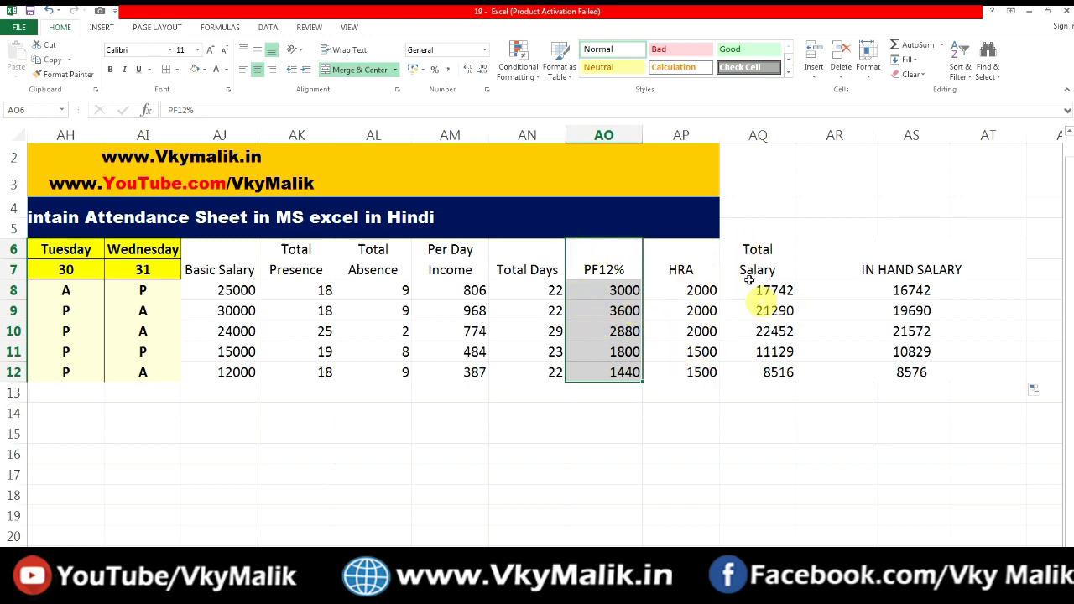
Apply all borders and bold to the header cells AJ6:AT7, from Basic Salary to IN HAND SALARY
click(218, 253)
key(shift+Down)
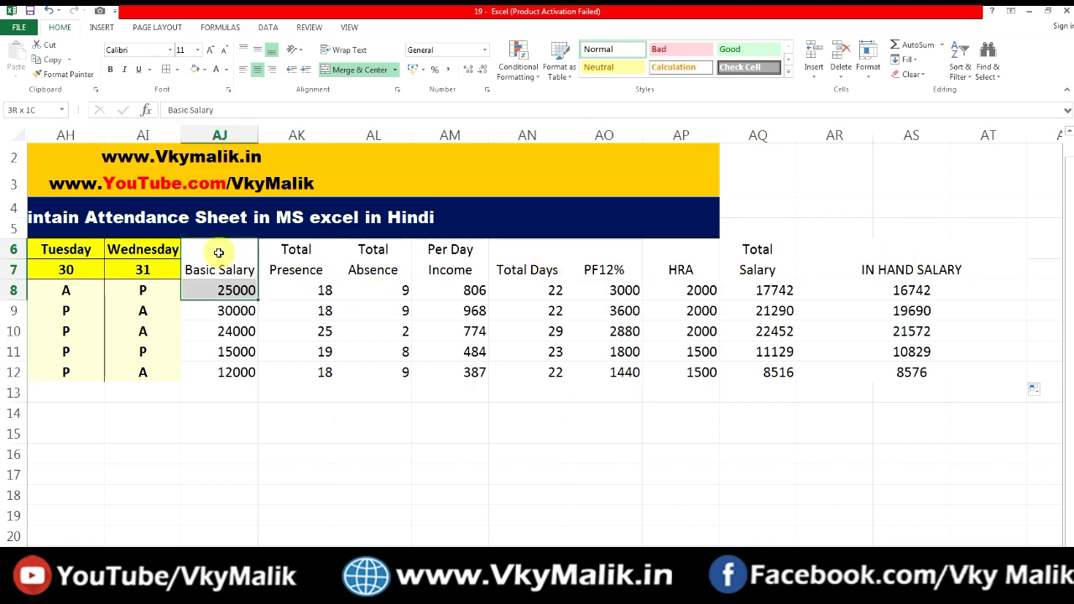
key(shift+Up)
key(ctrl+shift+Right)
key(alt)
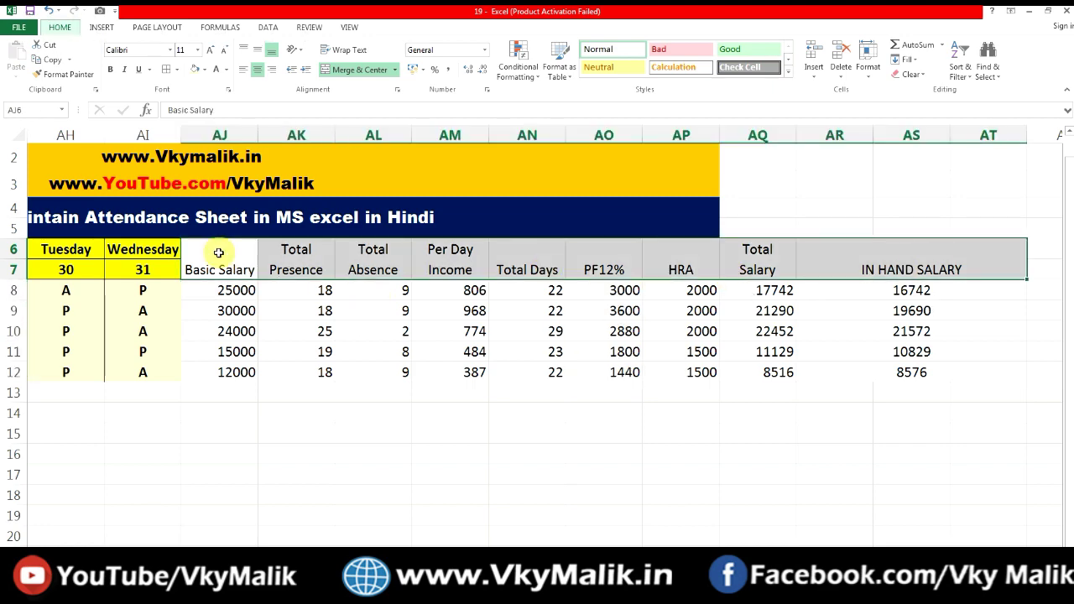
key(h)
key(b)
key(a)
key(ctrl+b)
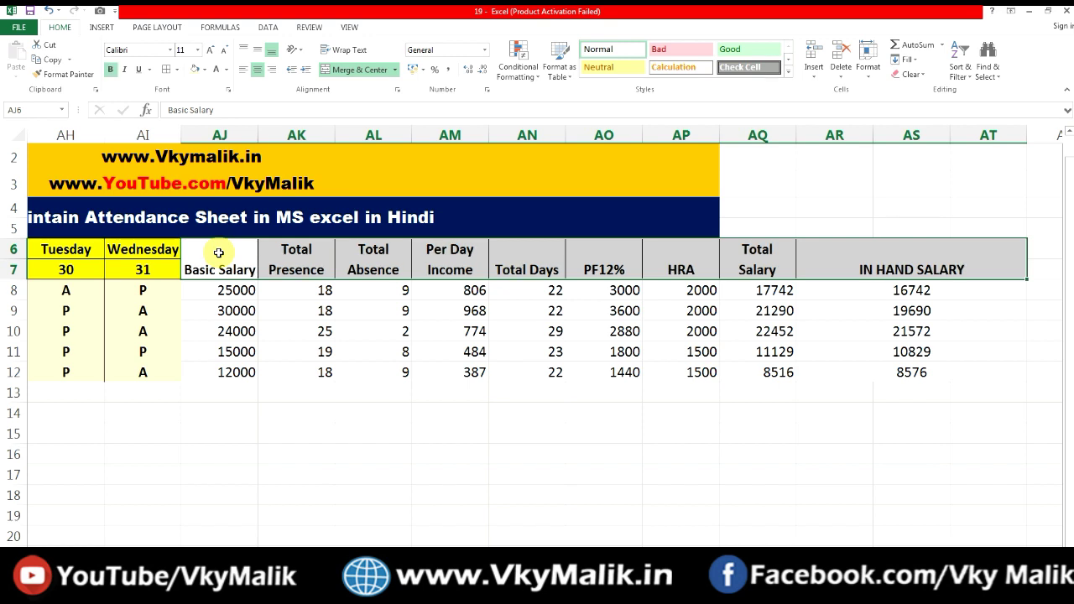
Align the header text in AJ6:AT7 to the left of its cells
key(alt)
key(h)
key(a)
key(l)
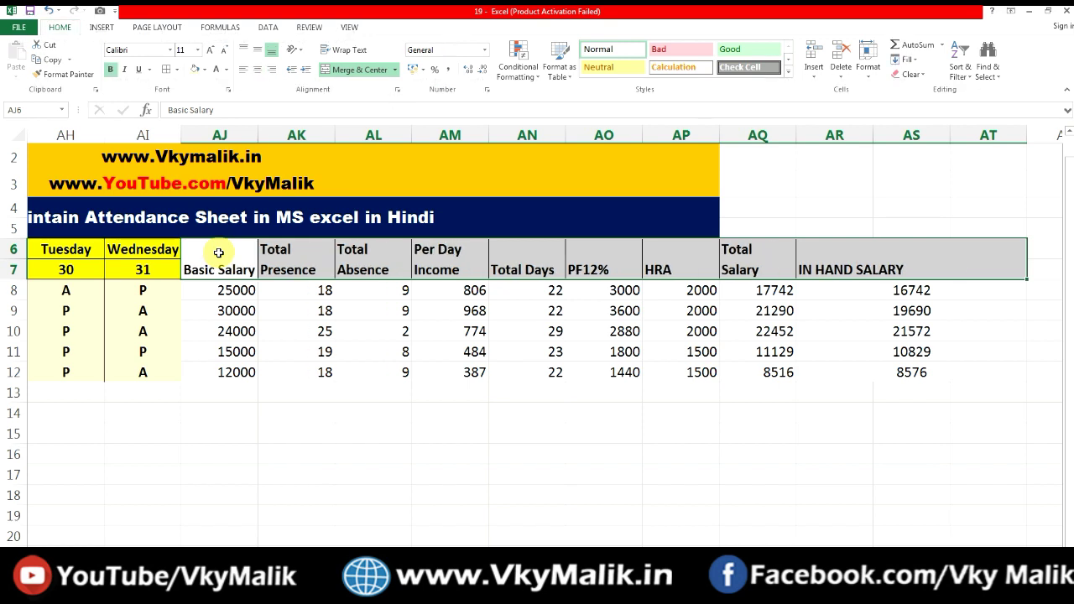
Centre the header text in AJ6:AT7 horizontally and vertically and fill those header cells yellow
key(alt)
key(h)
key(a)
key(c)
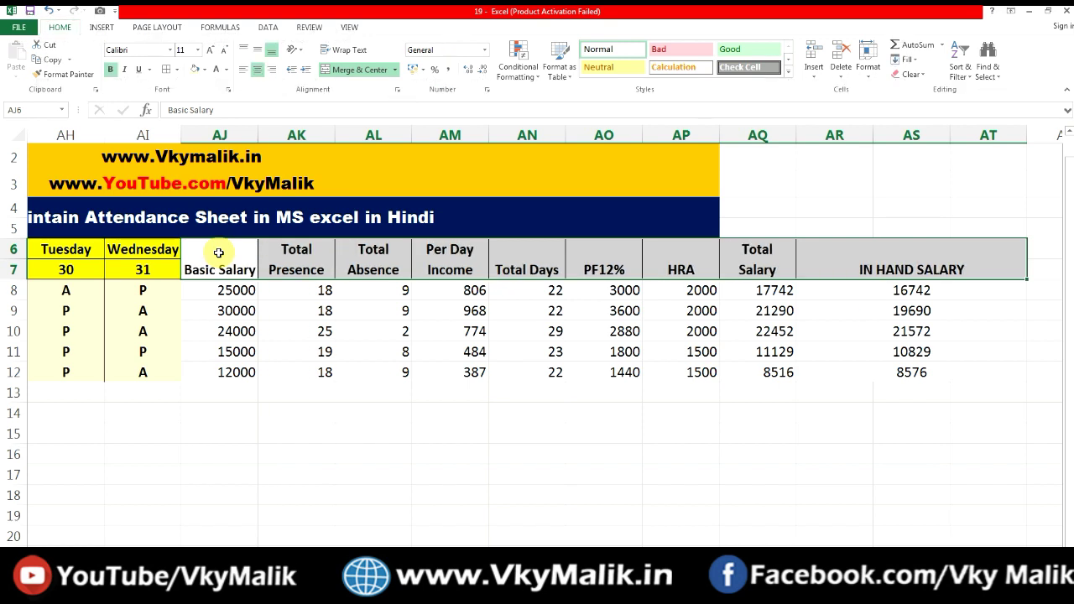
click(257, 50)
click(204, 70)
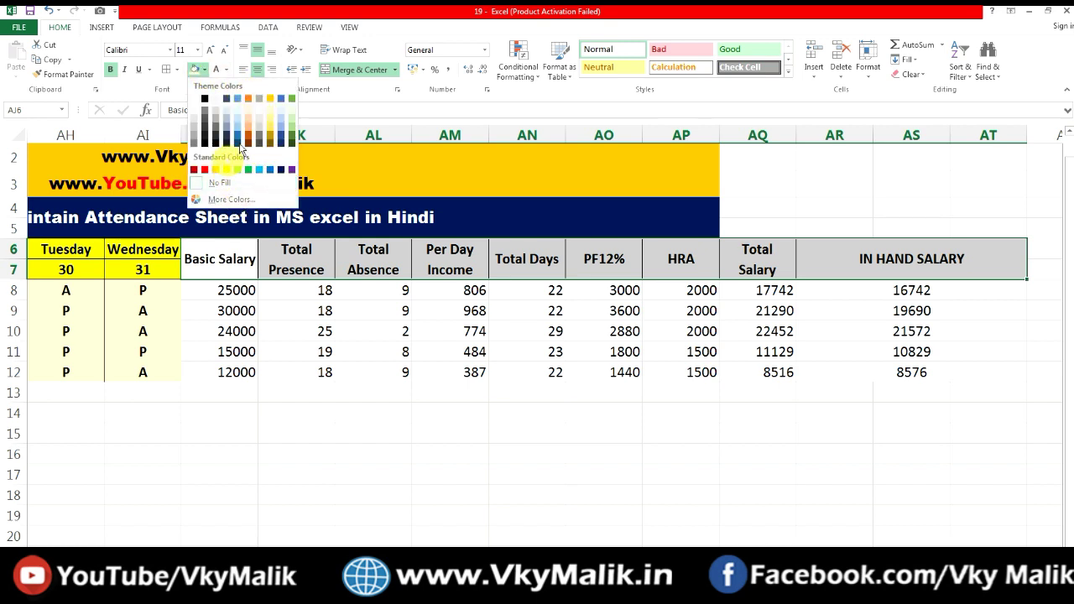
click(225, 169)
Format the salary data in AJ8:AT12 with all borders, bold, centred text and a light green fill
click(232, 283)
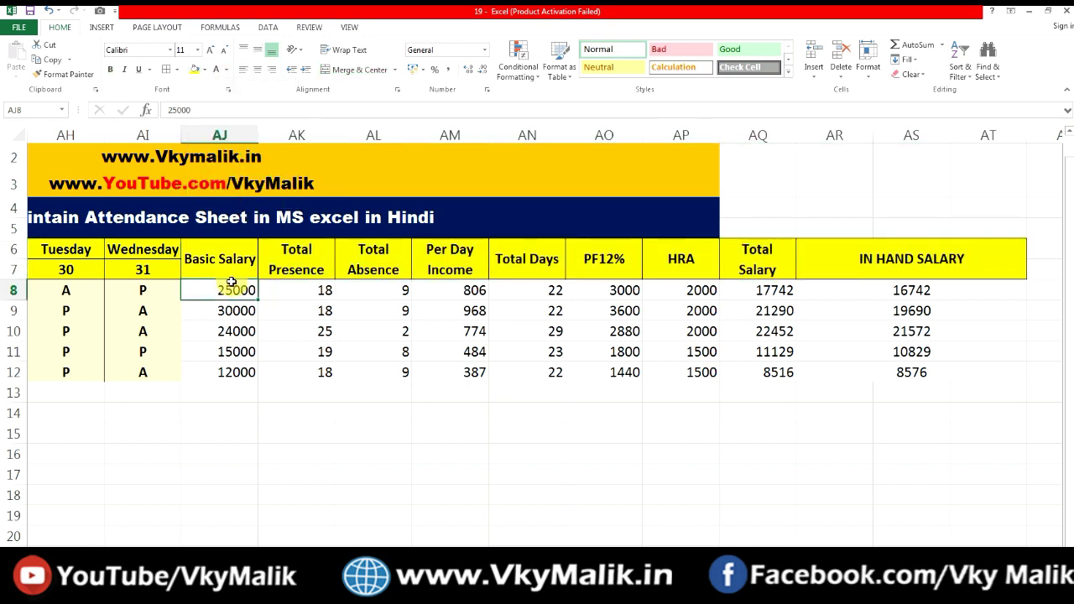
key(ctrl+shift+Right)
key(ctrl+shift+Down)
key(alt+h)
key(b)
key(a)
key(ctrl+b)
key(alt+h)
key(a)
key(c)
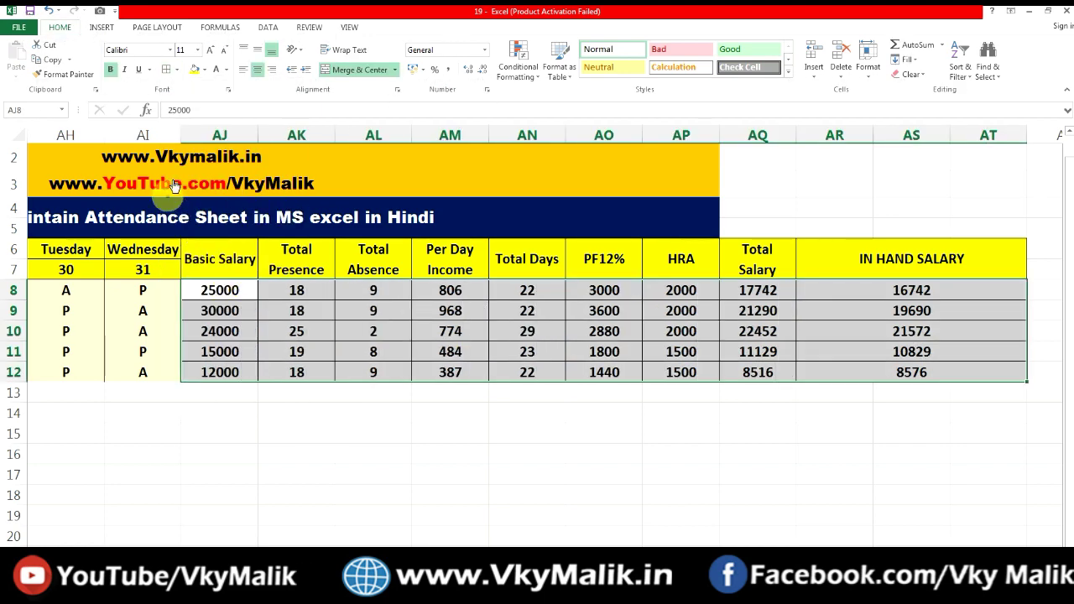
click(204, 70)
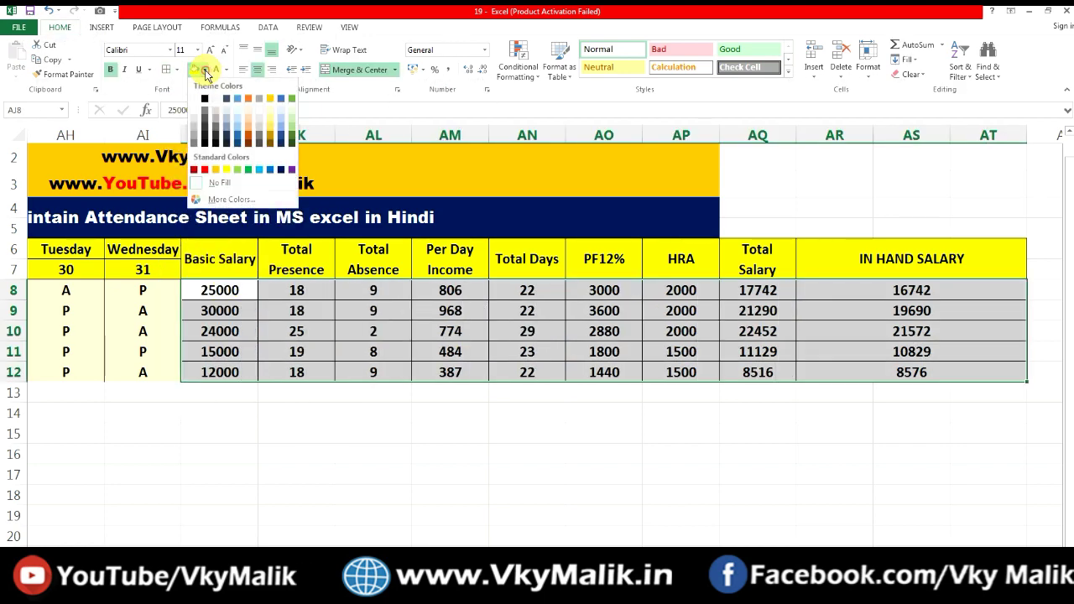
click(291, 116)
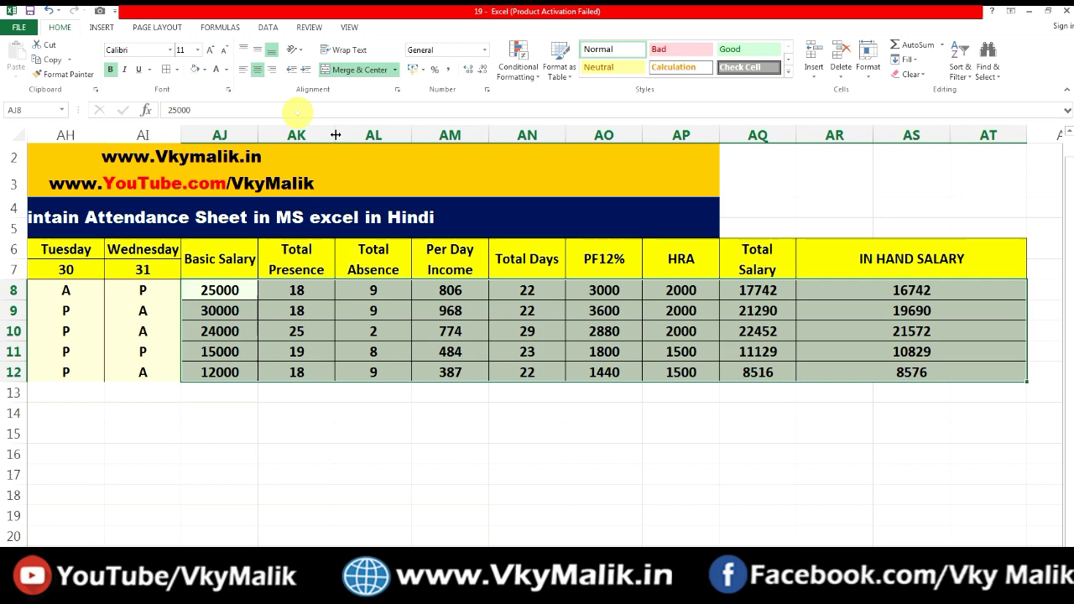
Fill the IN HAND SALARY values in AR8:AT12 with the standard orange colour
click(899, 289)
key(ctrl+shift+Down)
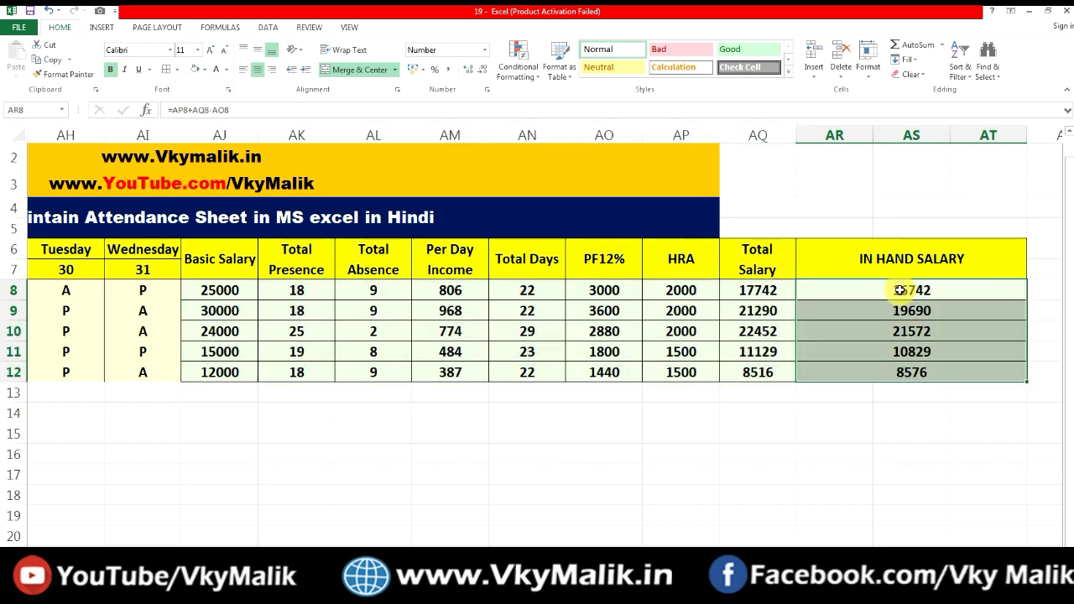
click(204, 71)
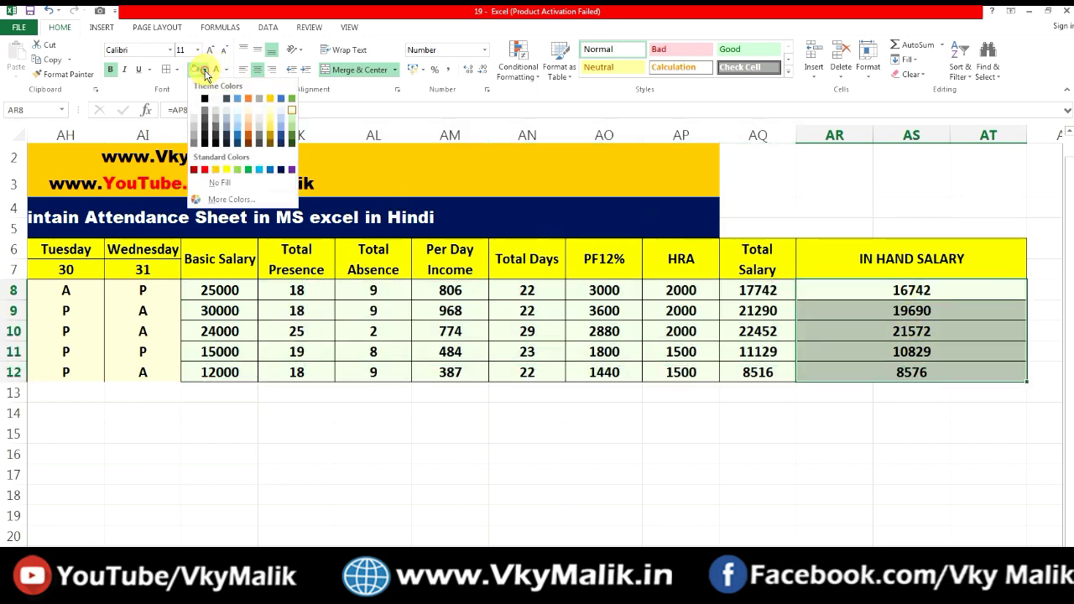
click(215, 170)
click(545, 469)
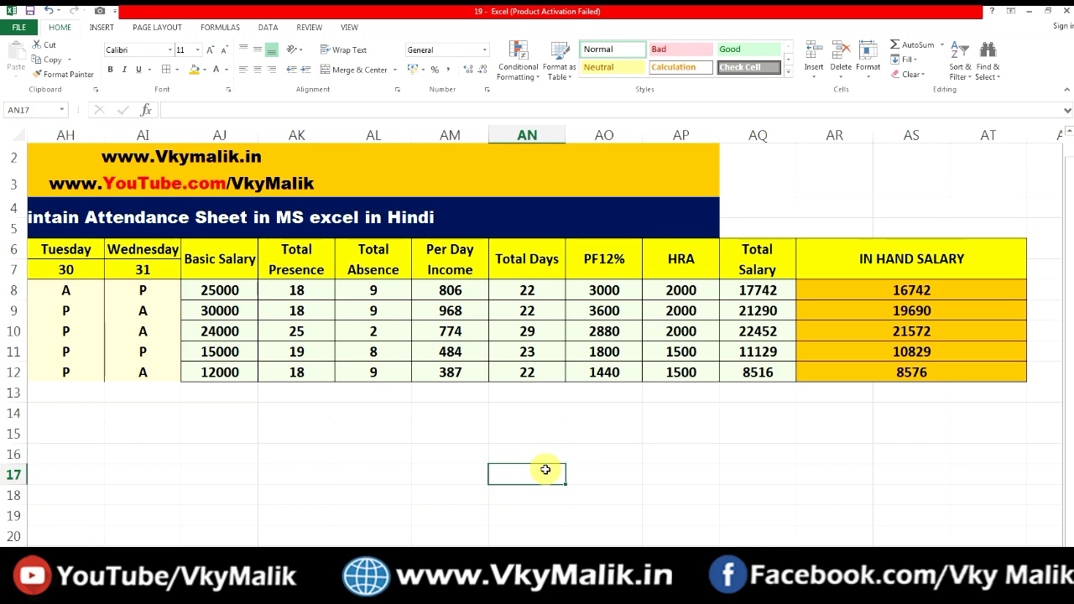
Look back across the day columns to the employee details and stop at the first employee in A8
key(Left)
key(Left)
key(Left)
key(Left)
key(Left)
key(Left)
key(Left)
key(Left)
key(Left)
key(Left)
key(Left)
key(Left)
key(Left)
key(Left)
key(Left)
key(Left)
key(Left)
key(Left)
key(Left)
key(Left)
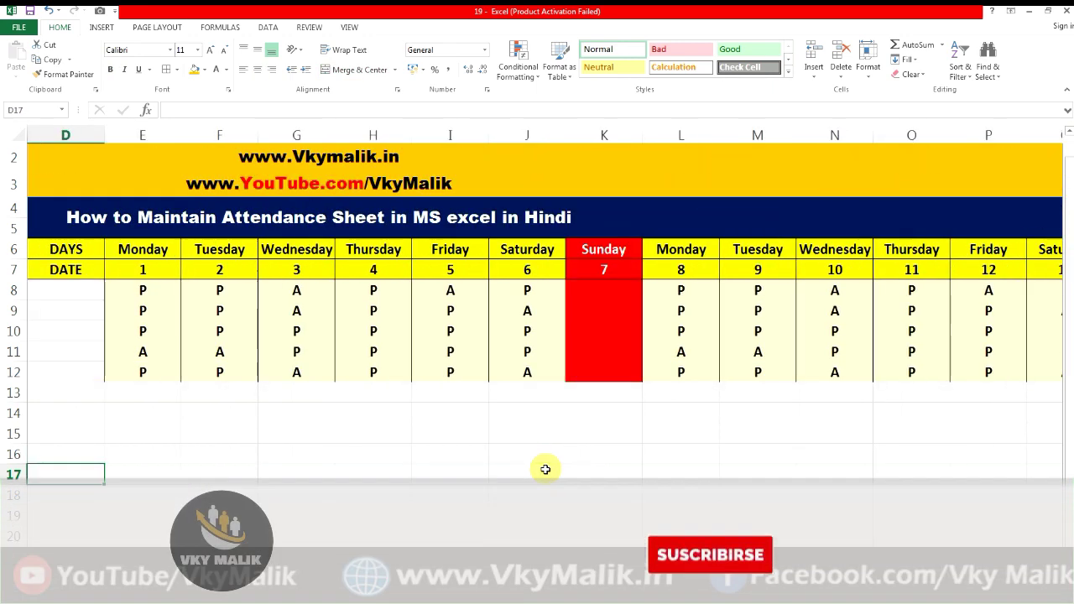
key(Left)
key(Left)
key(Left)
key(Up)
key(Up)
key(Up)
key(Up)
key(Up)
key(Up)
key(Up)
key(Up)
key(Up)
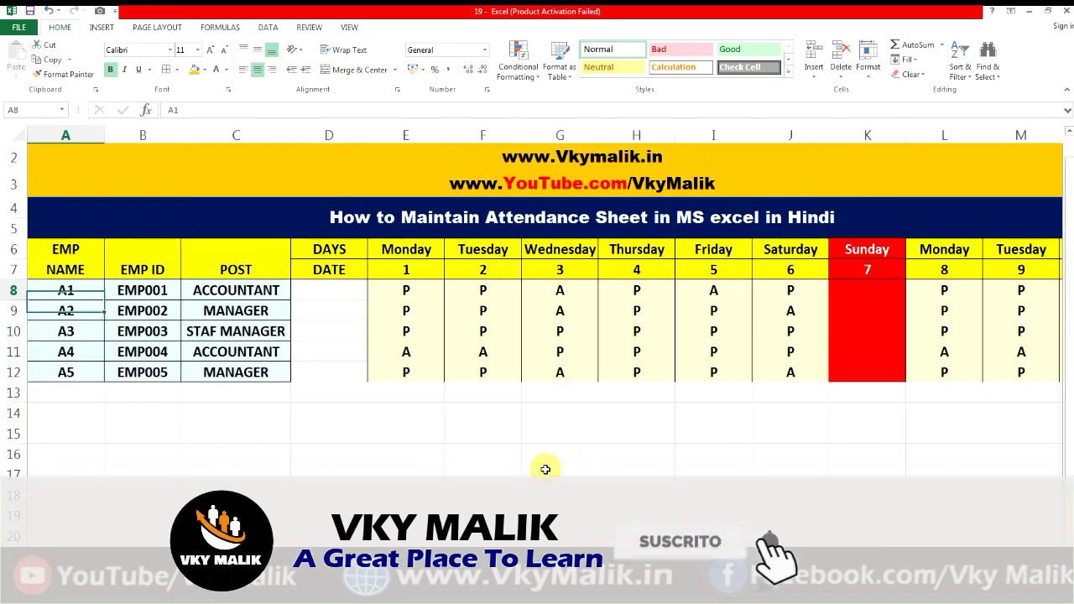
Examine row 8 from the employee details through all 31 days to the salary columns and IN HAND SALARY
key(Right)
key(Right)
key(Right)
key(Right)
key(Right)
key(Right)
key(Right)
key(Right)
key(Right)
key(Right)
key(Right)
key(Right)
key(Right)
key(Right)
key(Right)
key(Right)
key(Right)
key(Right)
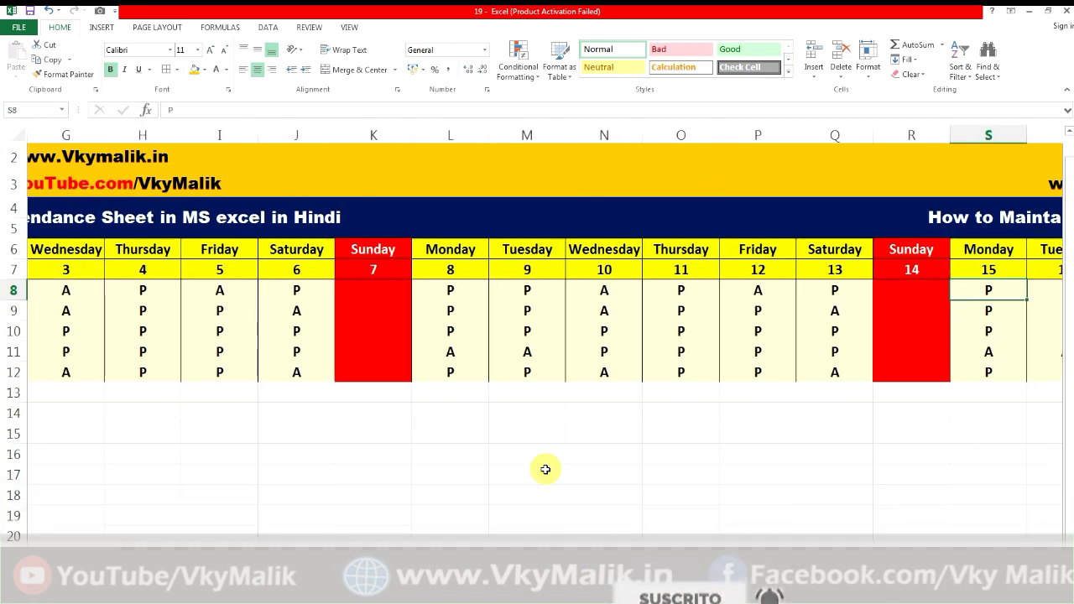
key(Right)
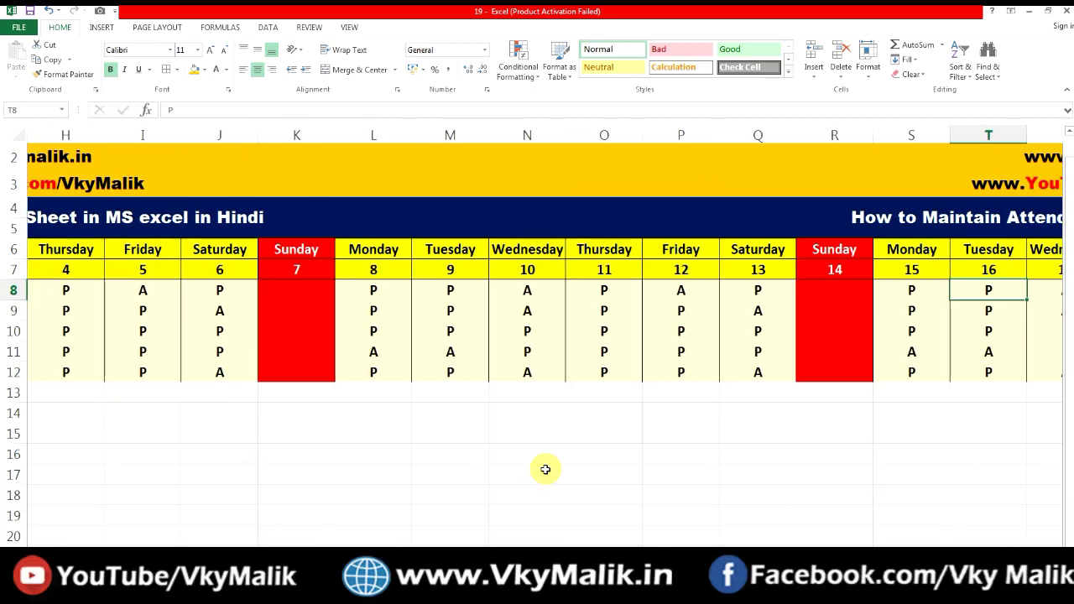
key(Right)
key(Right)
key(Right)
key(Right)
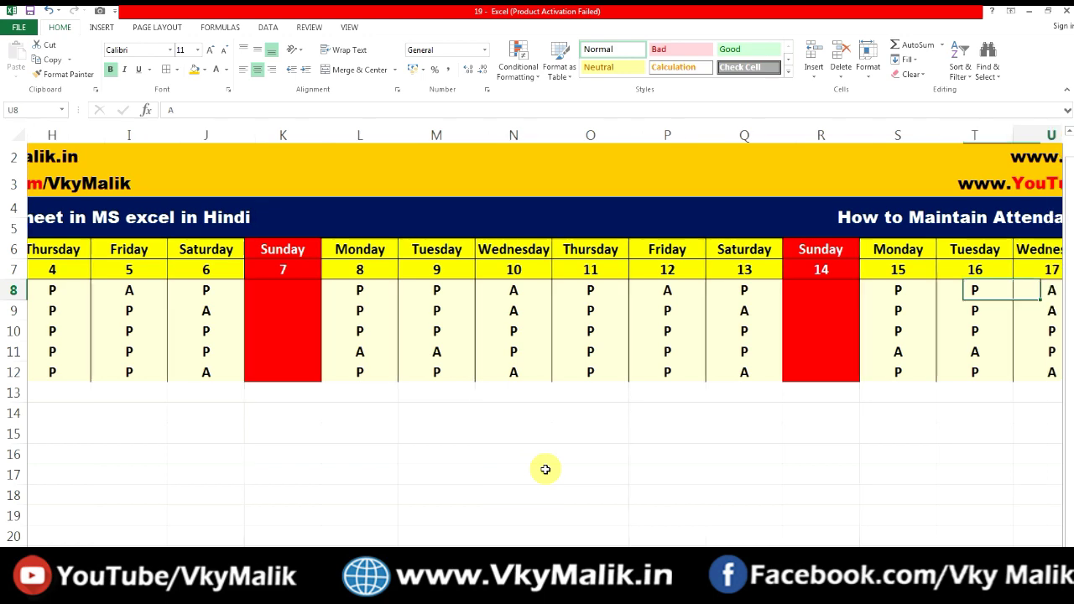
key(Right)
key(Right)
key(Right)
key(Right)
key(Right)
key(Right)
key(Right)
key(Right)
key(Right)
key(Right)
key(Right)
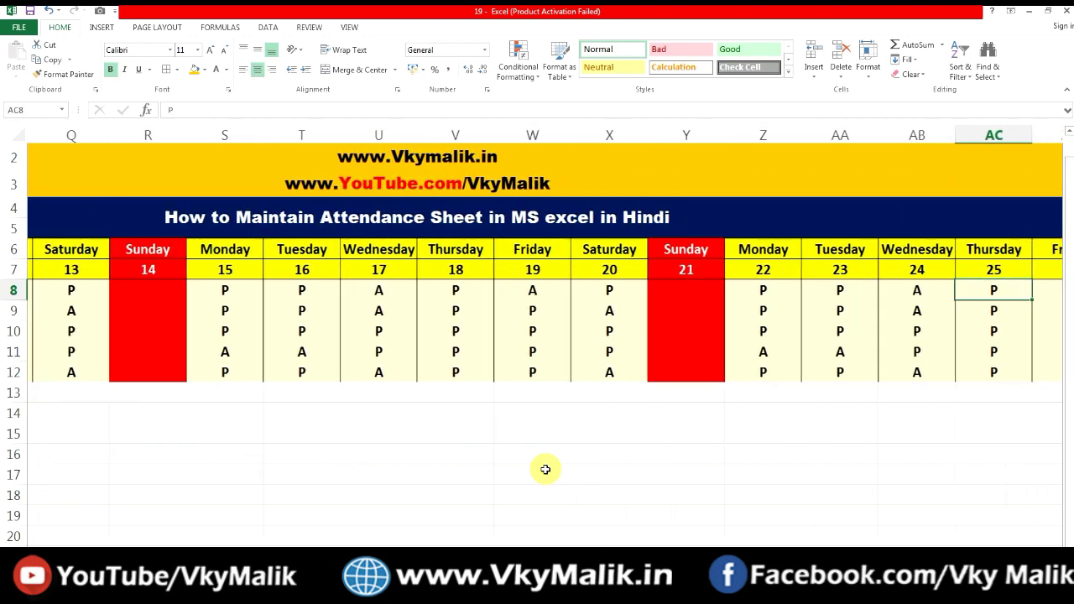
key(Right)
key(Right)
key(Right)
key(Right)
key(Right)
key(Right)
key(Right)
key(Right)
key(Right)
key(Right)
key(Right)
key(Right)
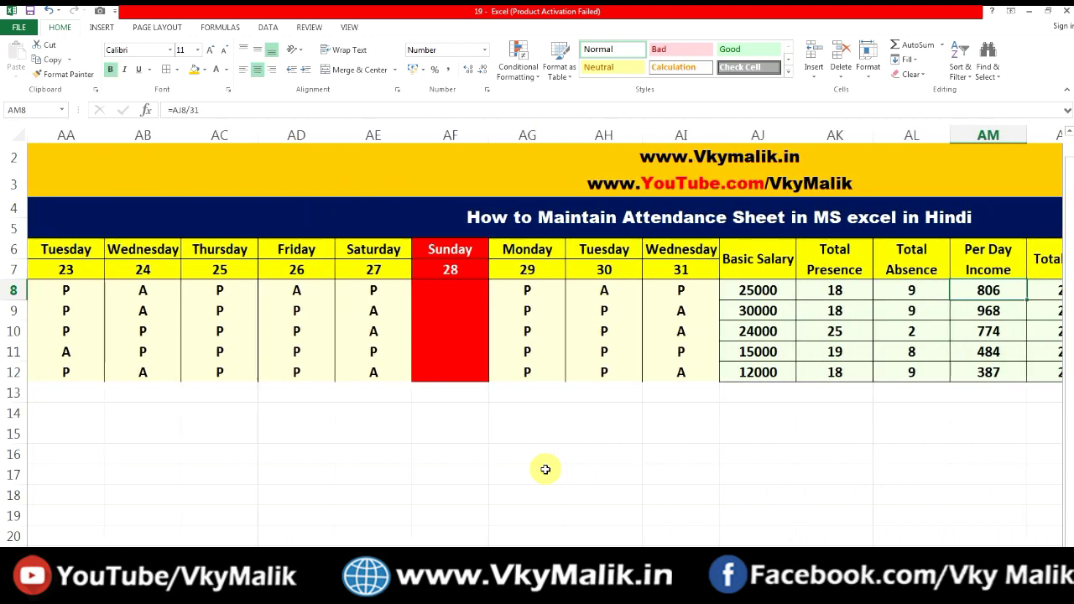
key(Right)
key(Left)
key(Left)
key(Left)
key(Left)
key(Left)
key(Left)
key(Left)
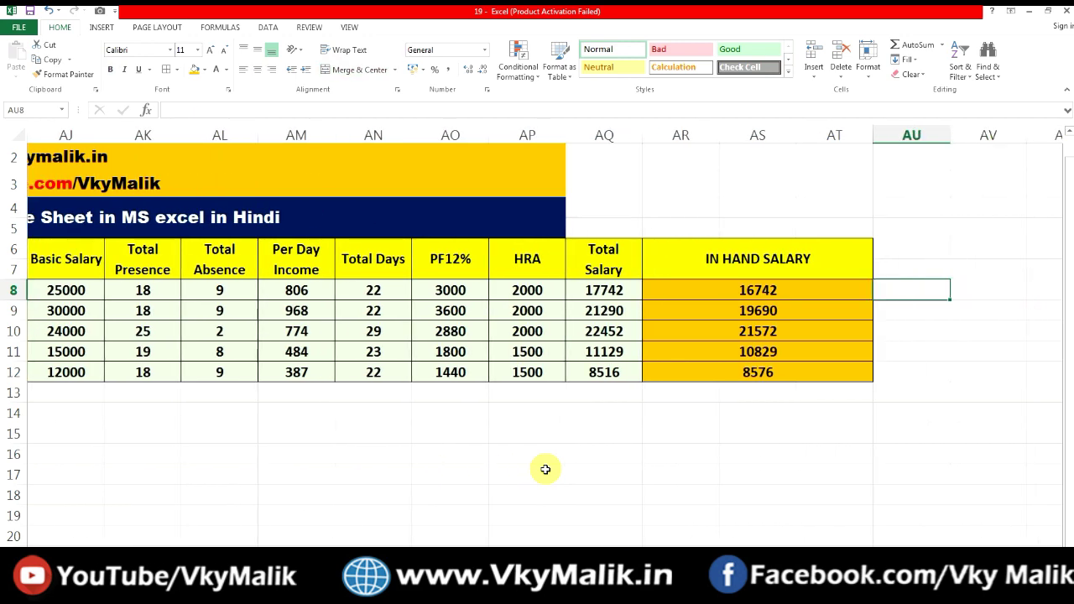
key(Left)
key(Left)
key(Left)
key(Left)
key(Left)
key(Left)
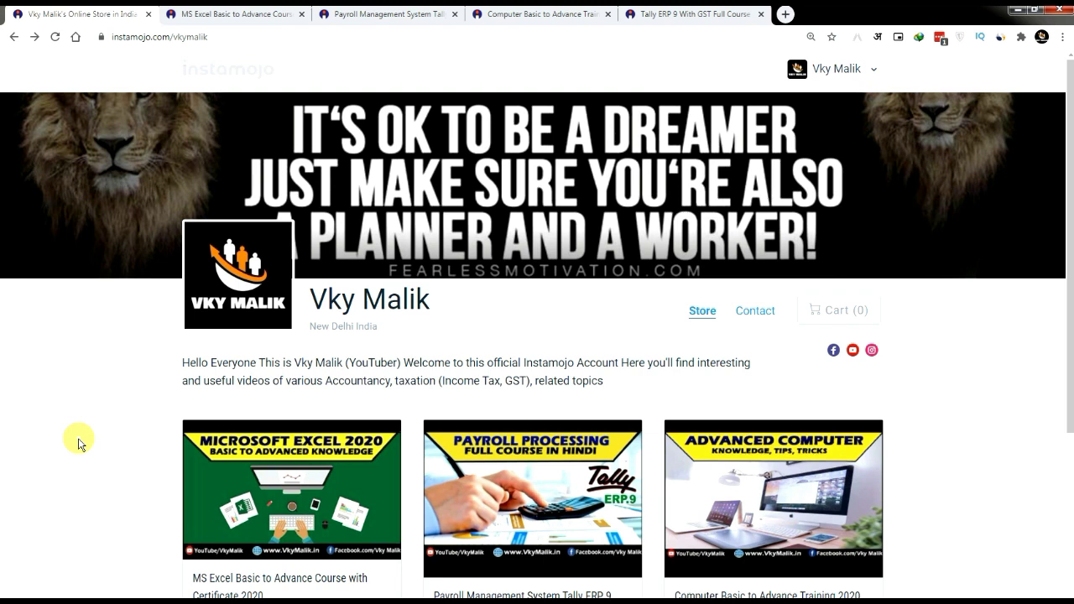
In the browser, examine the Instamojo store's course list and the MS Excel and Payroll Management System course pages
scroll(145, 504, down, 4)
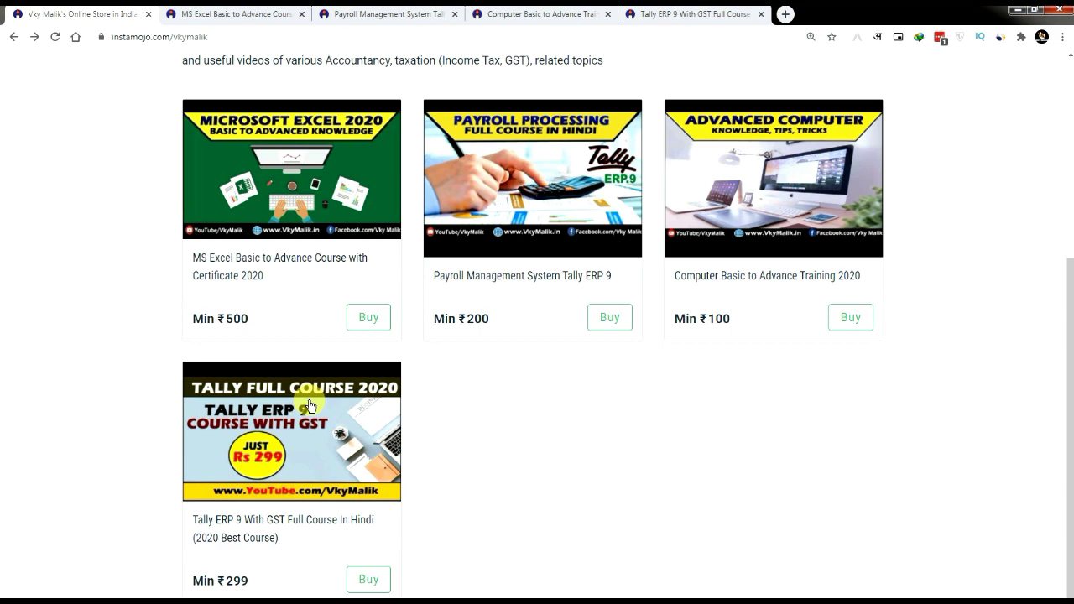
click(236, 14)
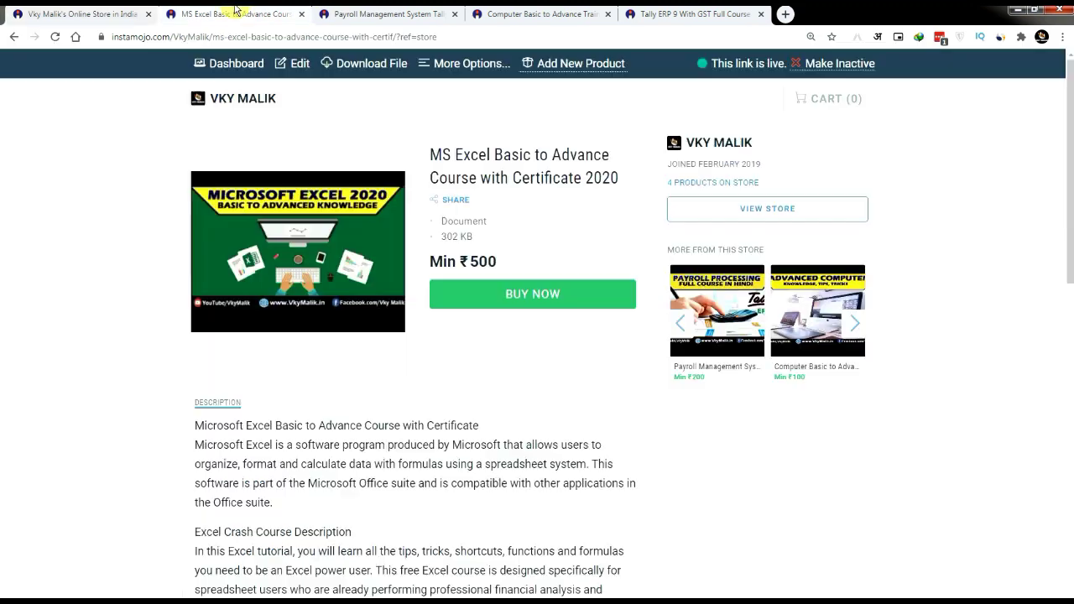
scroll(385, 323, down, 4)
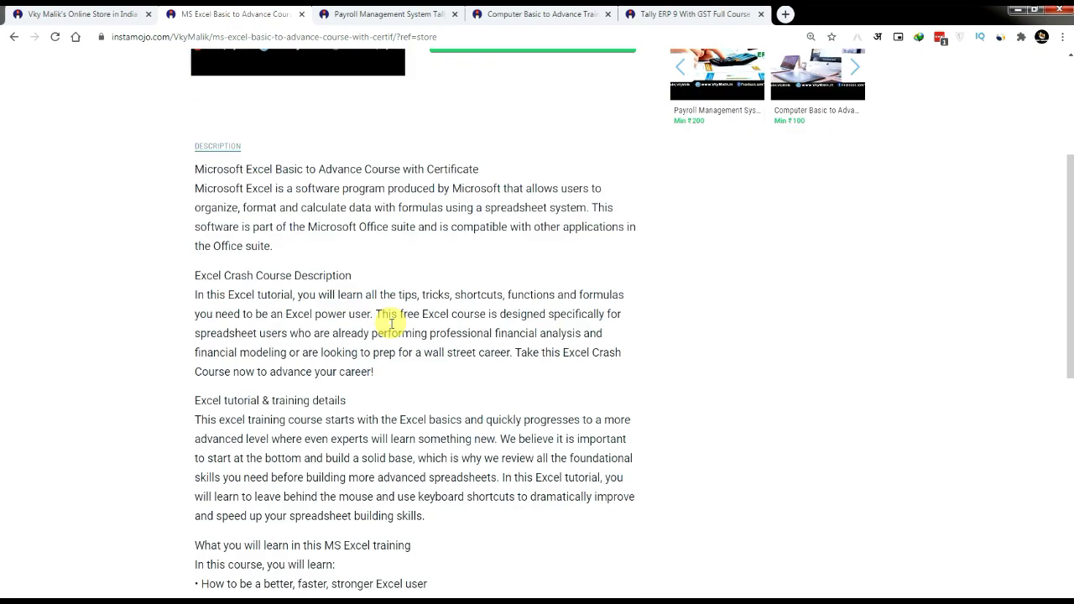
scroll(390, 328, up, 4)
key(ctrl+Tab)
scroll(461, 261, down, 2)
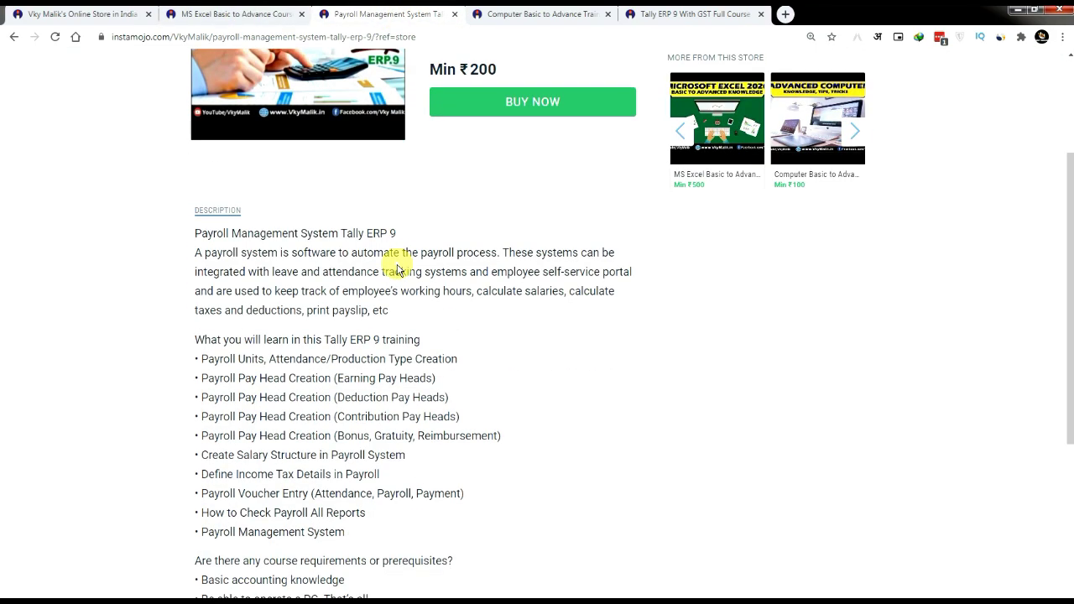
scroll(436, 201, up, 2)
Examine the Computer Basic to Advance Training 2020 and Tally ERP 9 With GST course pages, and return to the store page
click(522, 13)
scroll(467, 251, down, 2)
scroll(467, 251, up, 2)
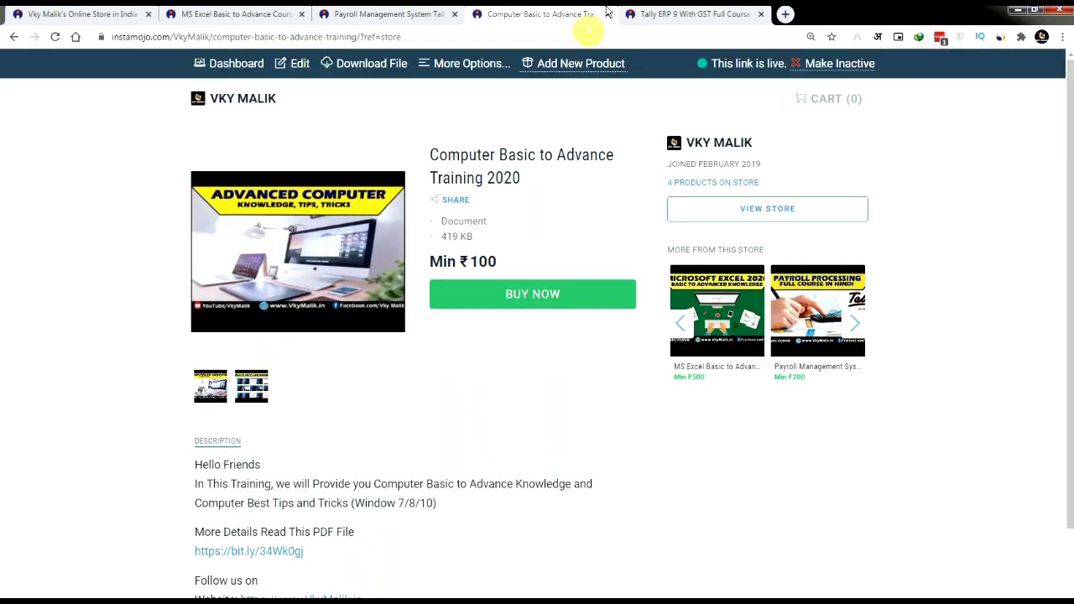
click(646, 13)
scroll(554, 218, down, 2)
scroll(549, 238, up, 2)
click(103, 14)
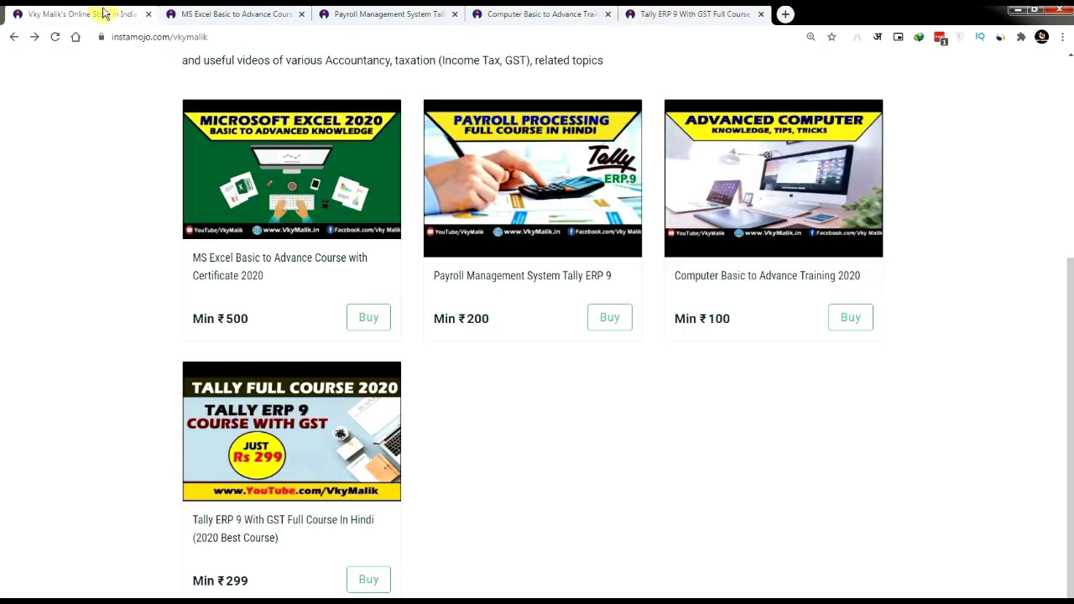